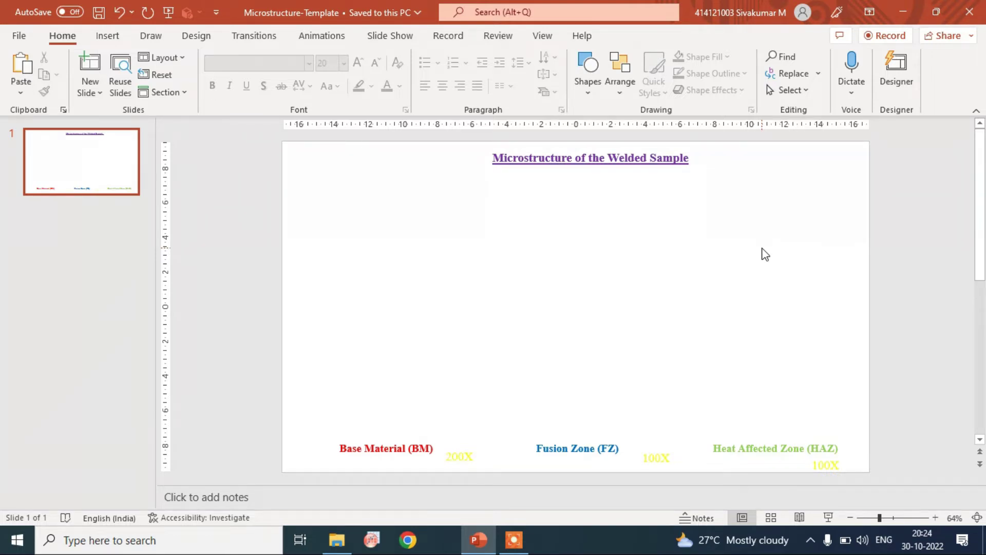
Copy the Macrostructure image from the desktop and return to the PowerPoint slide
{"action": "key", "text": "super+d"}
{"action": "right_click", "coordinate": [126, 117]}
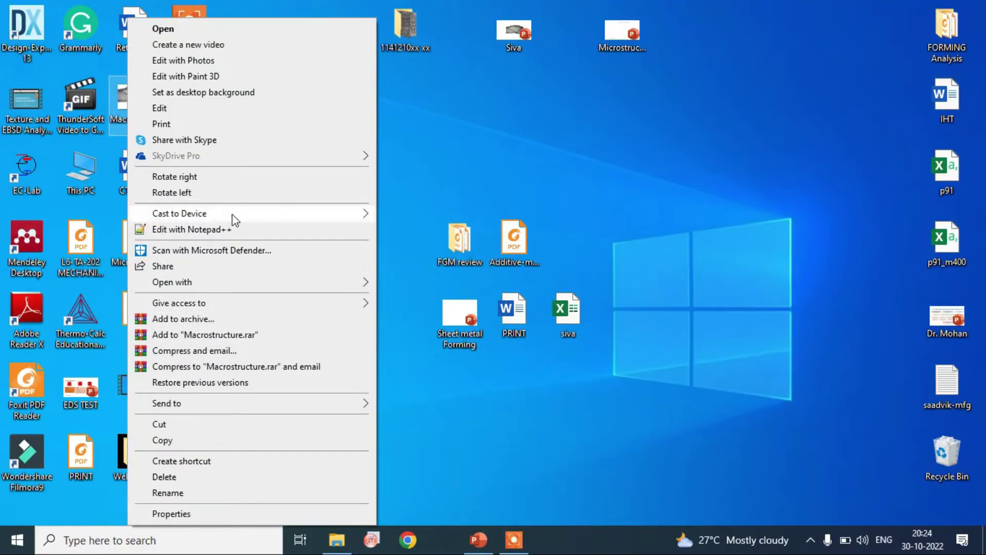
{"action": "left_click", "coordinate": [219, 442]}
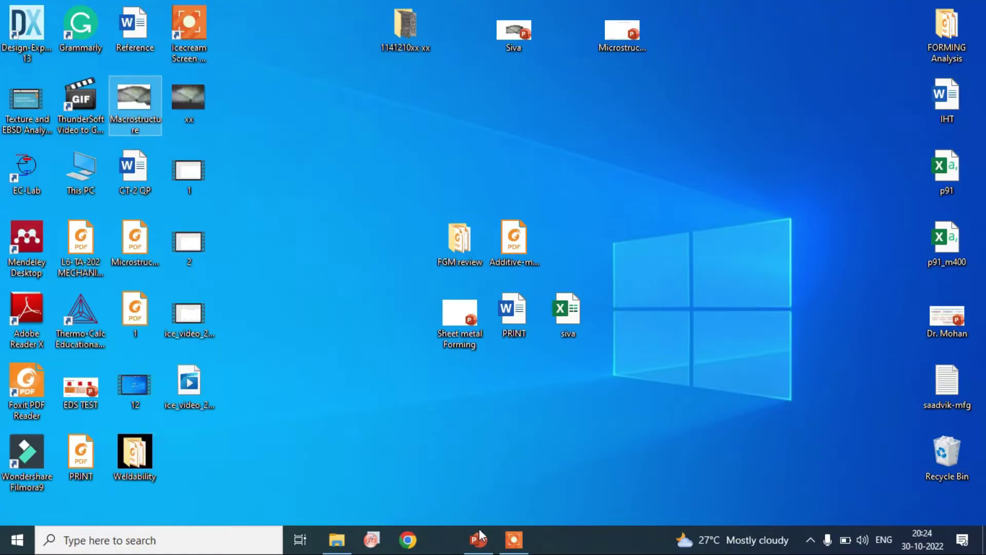
{"action": "left_click", "coordinate": [478, 539]}
Paste the weld macrostructure picture, shrink it to 8.13 × 10.84 cm and place it under the title
{"action": "right_click", "coordinate": [537, 219]}
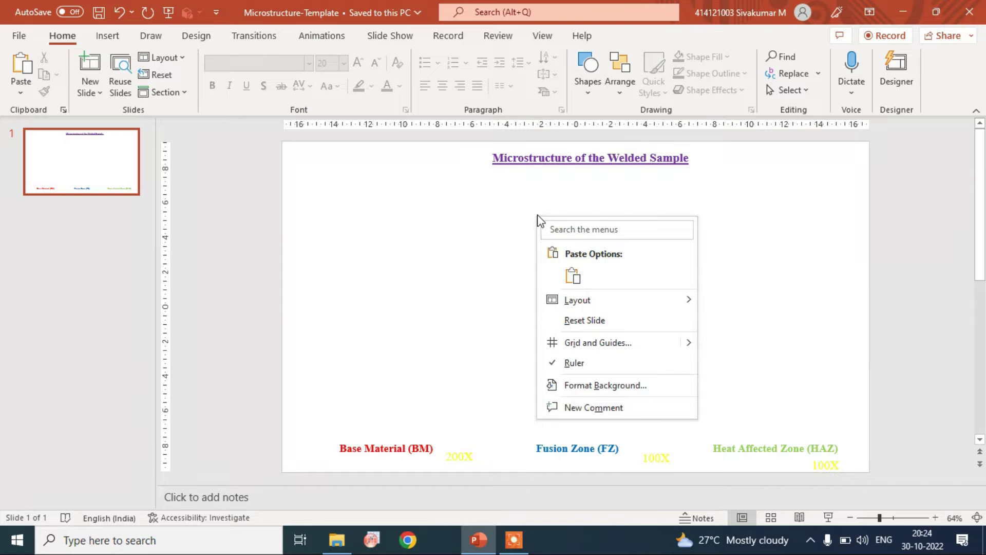
{"action": "left_click", "coordinate": [573, 274]}
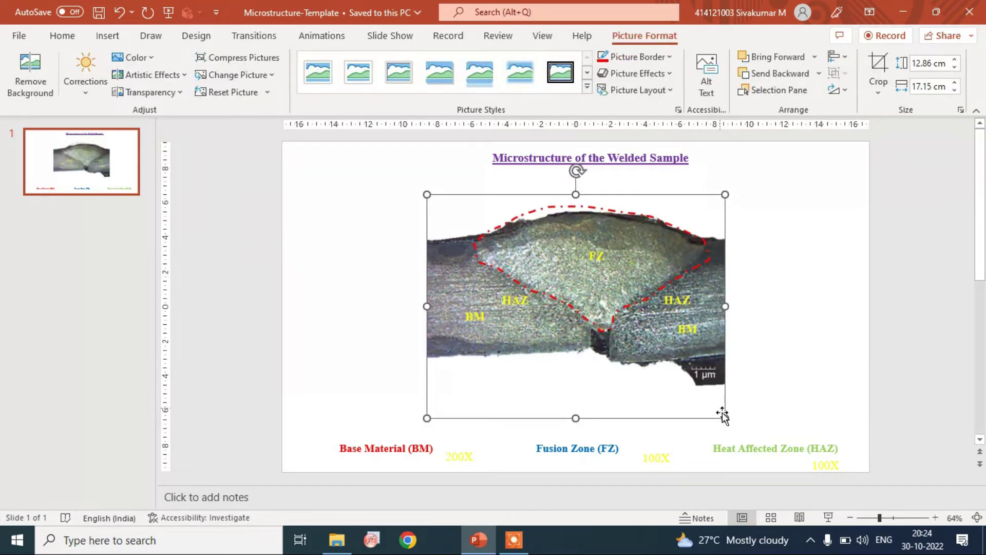
{"action": "left_click_drag", "start_coordinate": [725, 418], "coordinate": [616, 301]}
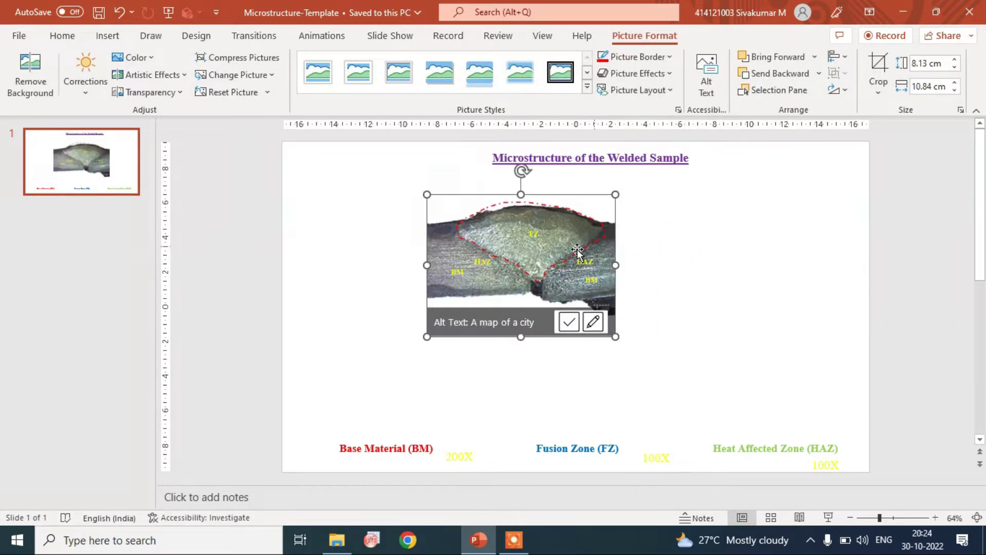
{"action": "left_click_drag", "start_coordinate": [529, 249], "coordinate": [585, 230]}
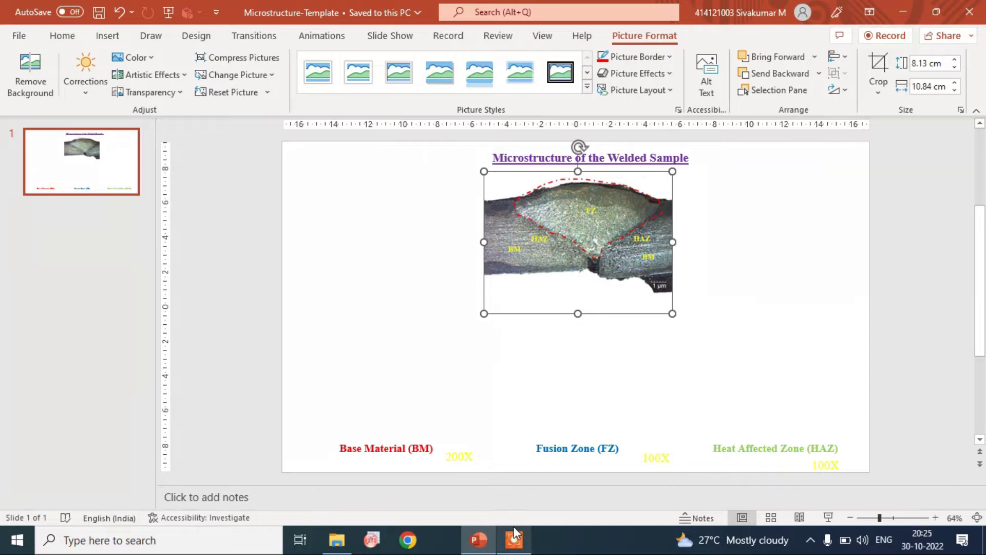
{"action": "mouse_move", "coordinate": [514, 528]}
{"action": "left_click", "coordinate": [346, 541]}
Copy the BASE 200 micrograph in File Explorer and go back to PowerPoint
{"action": "left_click", "coordinate": [215, 167]}
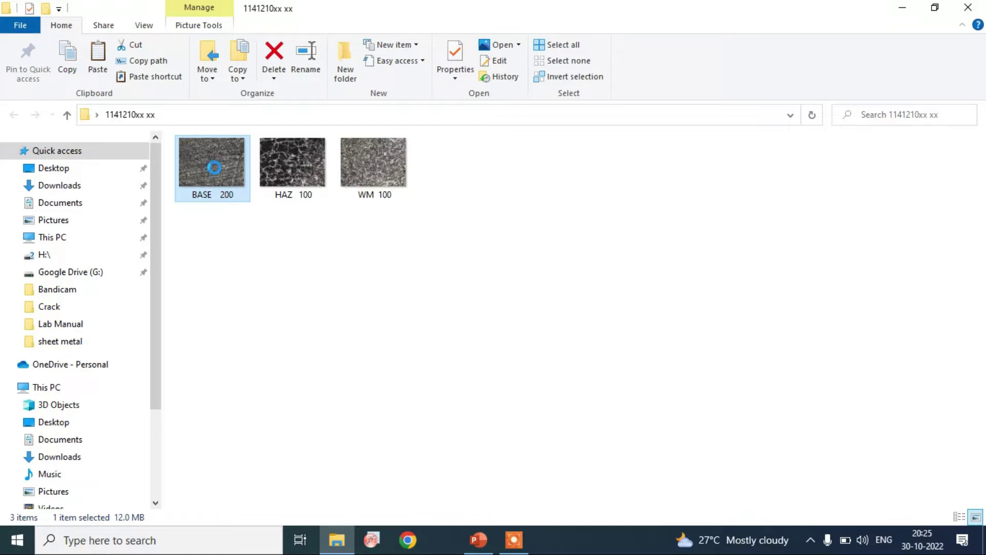
{"action": "right_click", "coordinate": [215, 168]}
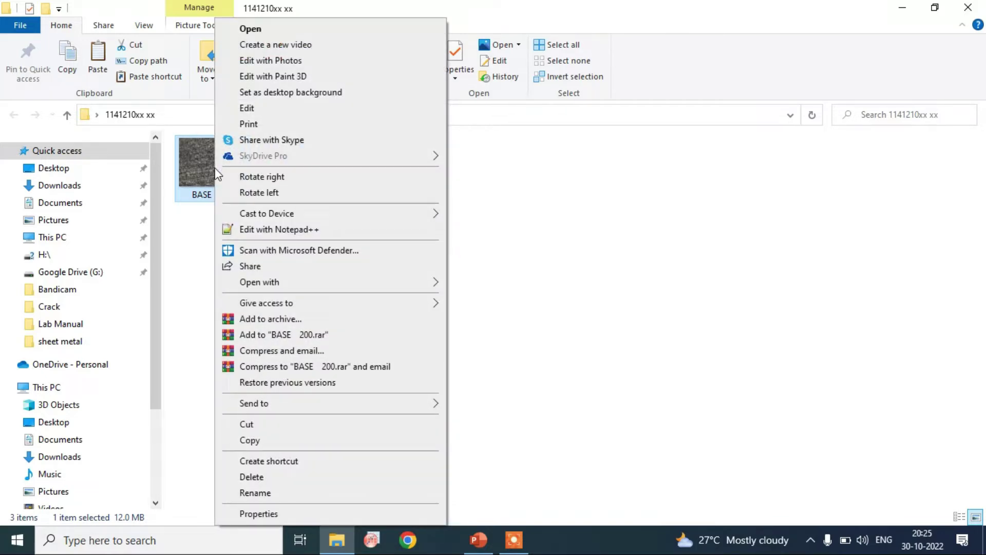
{"action": "left_click", "coordinate": [270, 445]}
{"action": "left_click", "coordinate": [478, 539]}
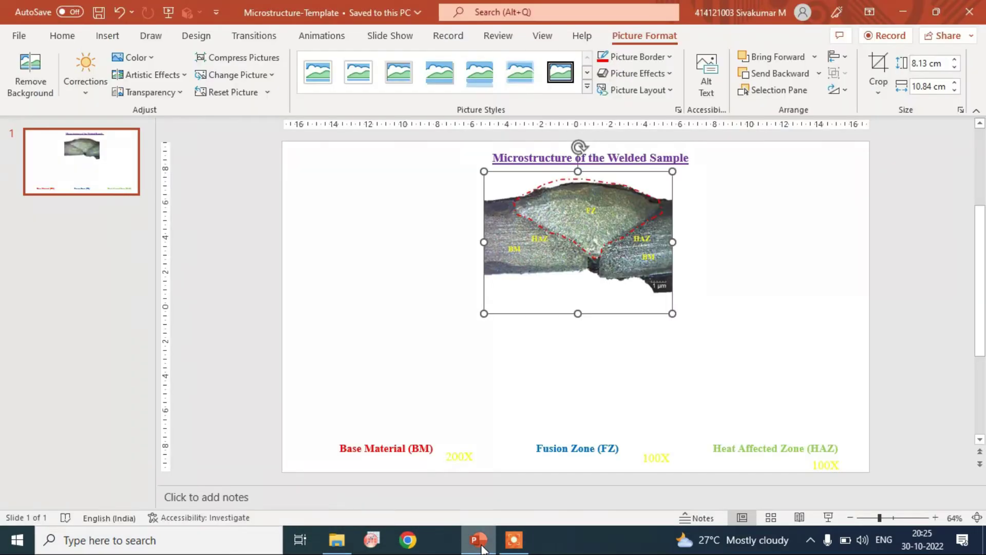
Paste the BASE 200 micrograph, resize it to 7.26 × 9.67 cm, and place it above Base Material
{"action": "right_click", "coordinate": [360, 350]}
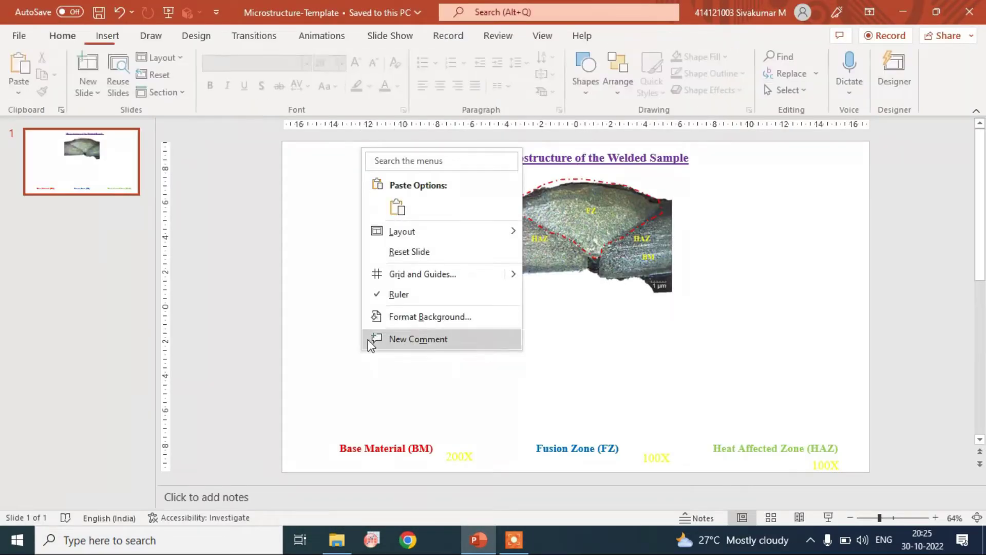
{"action": "left_click", "coordinate": [395, 208]}
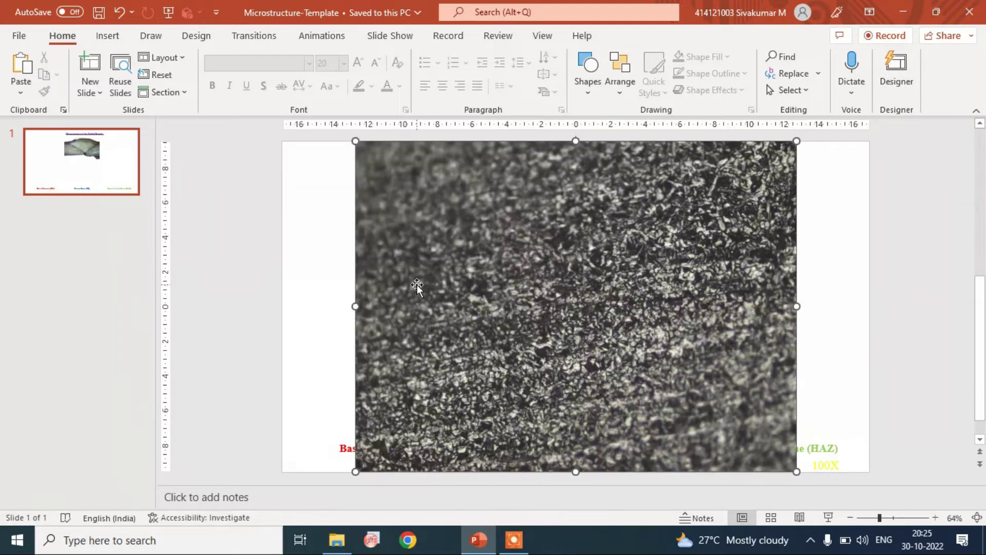
{"action": "left_click_drag", "start_coordinate": [798, 472], "coordinate": [524, 266]}
{"action": "left_click_drag", "start_coordinate": [450, 205], "coordinate": [399, 373]}
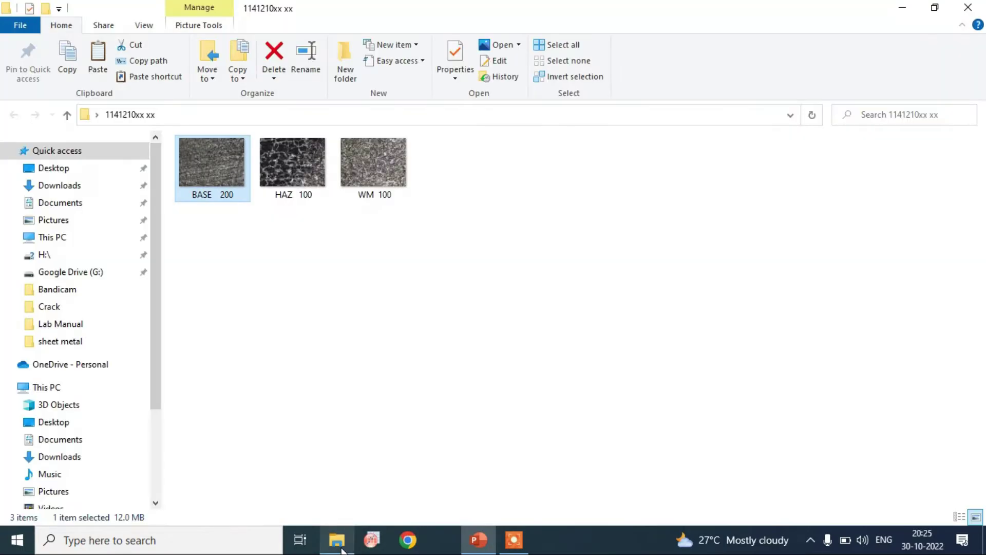
{"action": "left_click", "coordinate": [336, 540]}
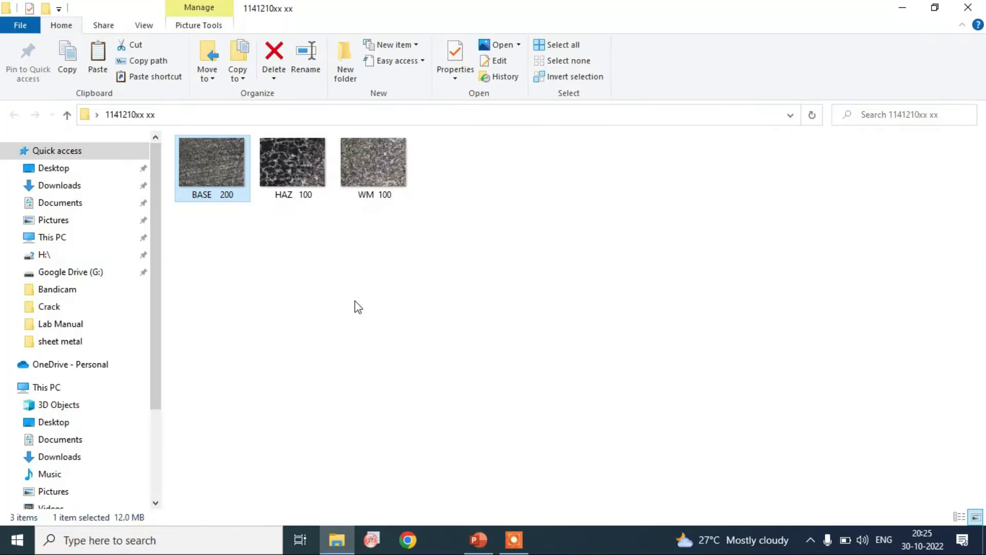
Copy the WM 100 micrograph in File Explorer and go back to PowerPoint
{"action": "double_click", "coordinate": [375, 171]}
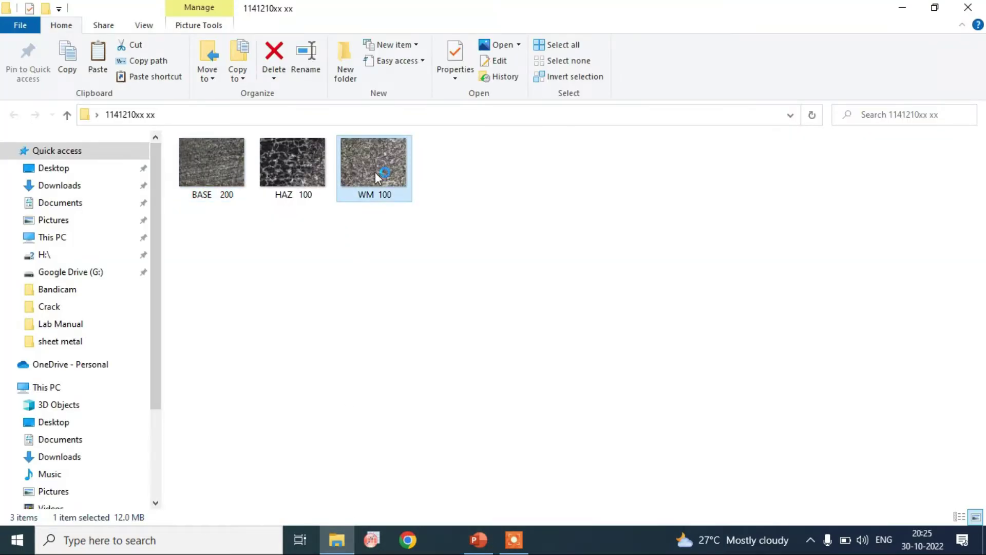
{"action": "right_click", "coordinate": [375, 175]}
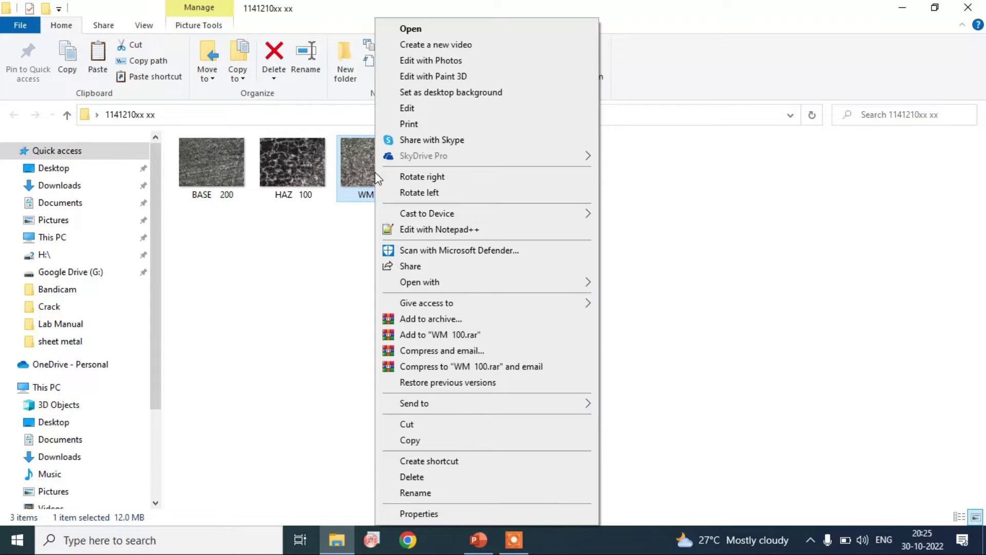
{"action": "left_click", "coordinate": [431, 441]}
{"action": "left_click", "coordinate": [480, 540]}
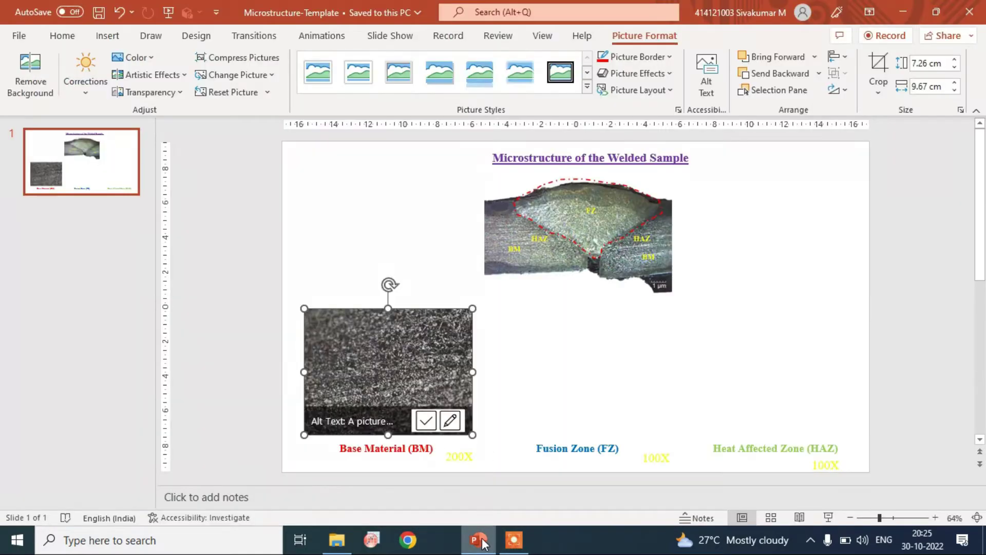
Paste the WM 100 micrograph, size it to 7.26 × 9.67 cm, and place it above Fusion Zone
{"action": "right_click", "coordinate": [589, 344]}
{"action": "left_click", "coordinate": [607, 199]}
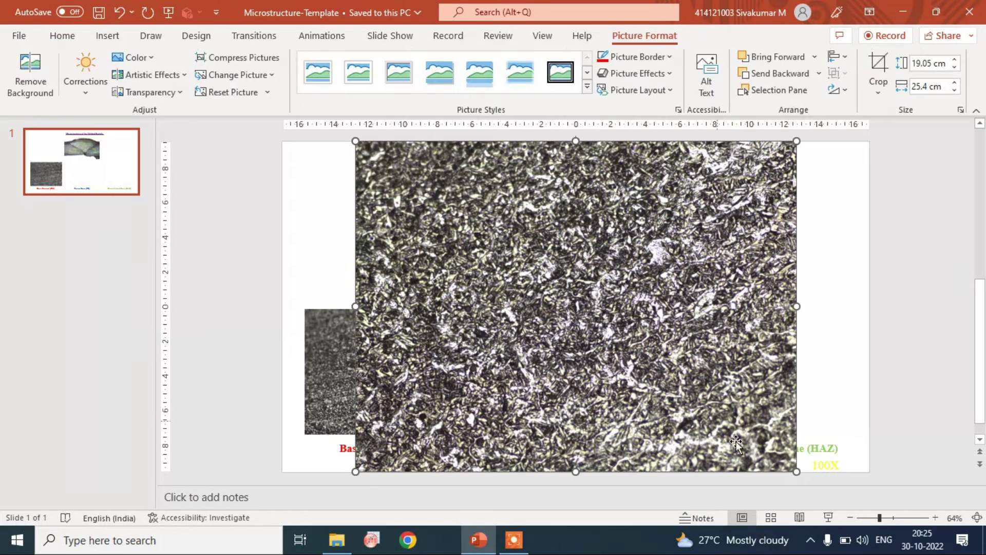
{"action": "left_click_drag", "start_coordinate": [797, 471], "coordinate": [632, 294]}
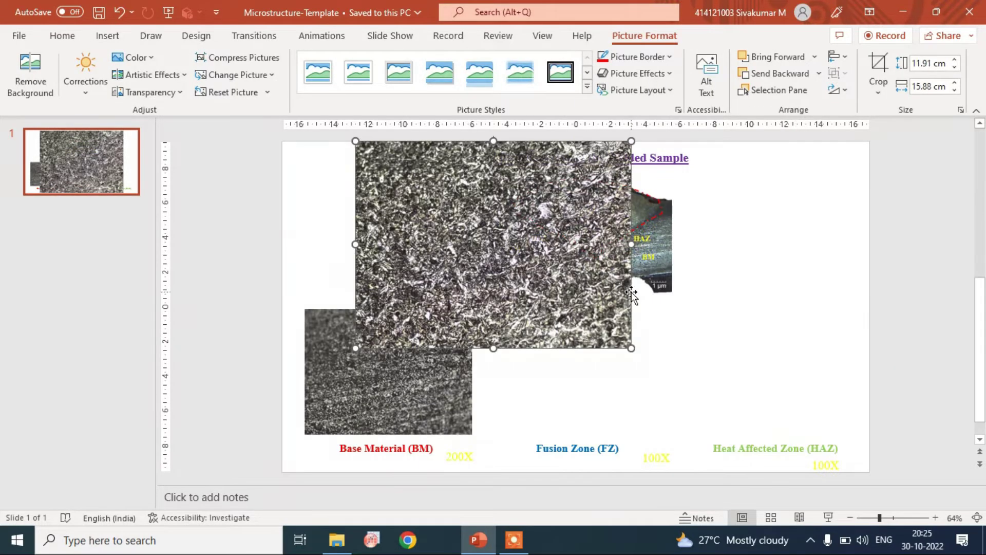
{"action": "left_click_drag", "start_coordinate": [555, 272], "coordinate": [658, 368]}
{"action": "left_click_drag", "start_coordinate": [734, 444], "coordinate": [623, 362]}
{"action": "left_click_drag", "start_coordinate": [562, 301], "coordinate": [599, 373]}
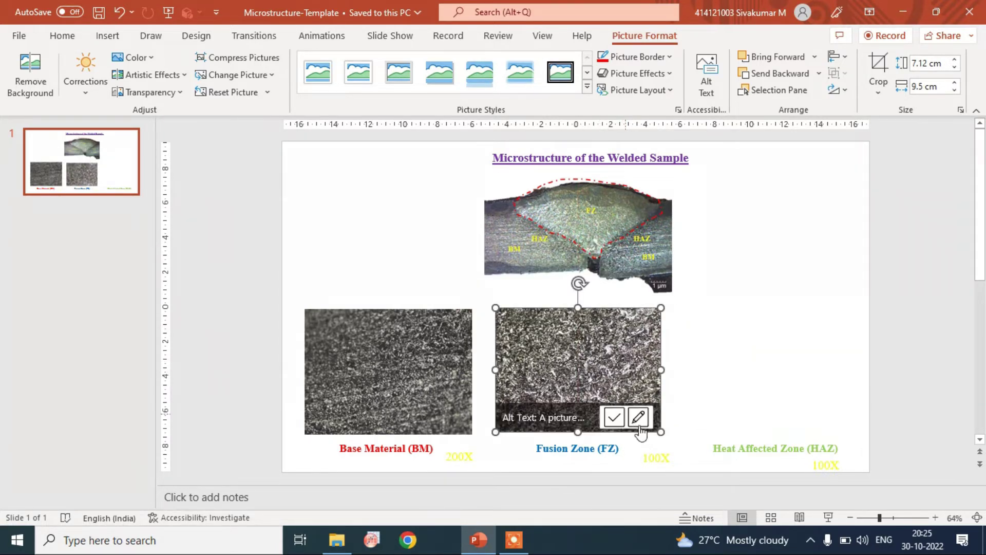
{"action": "left_click_drag", "start_coordinate": [661, 431], "coordinate": [662, 433]}
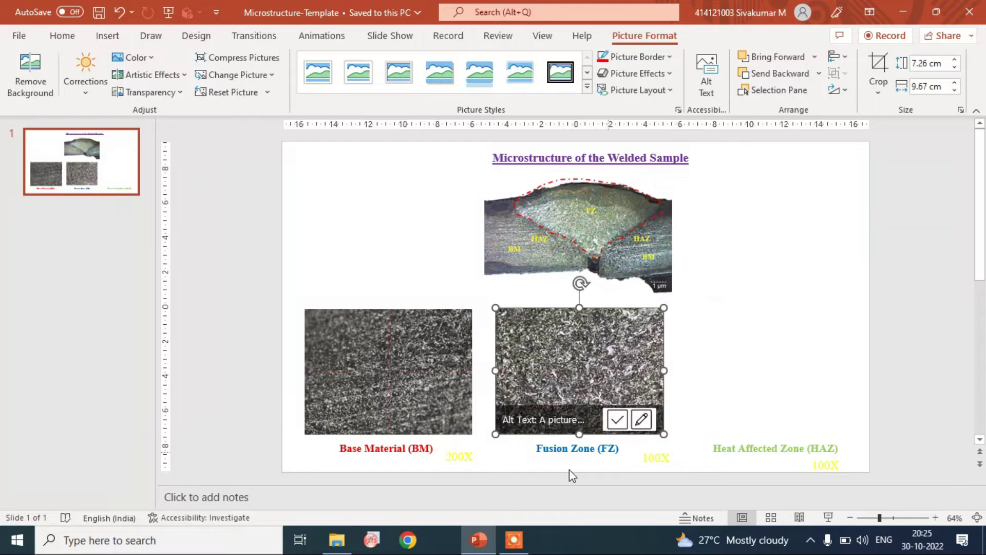
{"action": "left_click", "coordinate": [339, 545]}
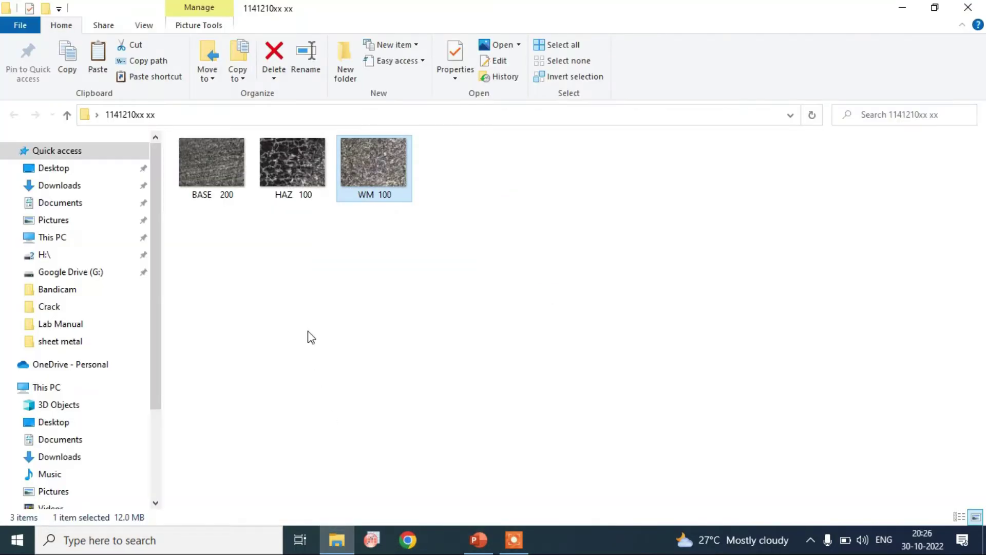
Copy the HAZ 100 micrograph in File Explorer and bring PowerPoint back to the front
{"action": "left_click", "coordinate": [296, 177]}
{"action": "right_click", "coordinate": [297, 177]}
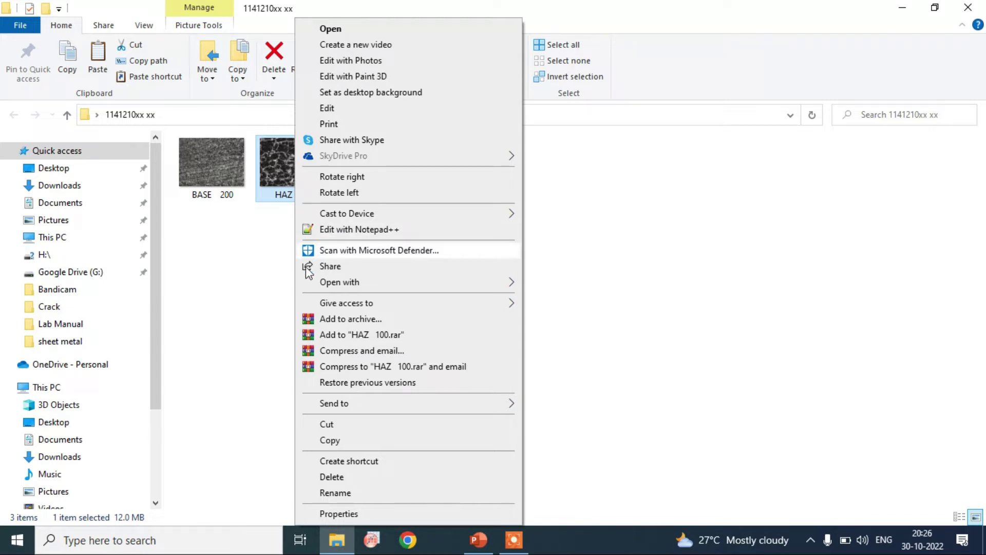
{"action": "left_click", "coordinate": [330, 441]}
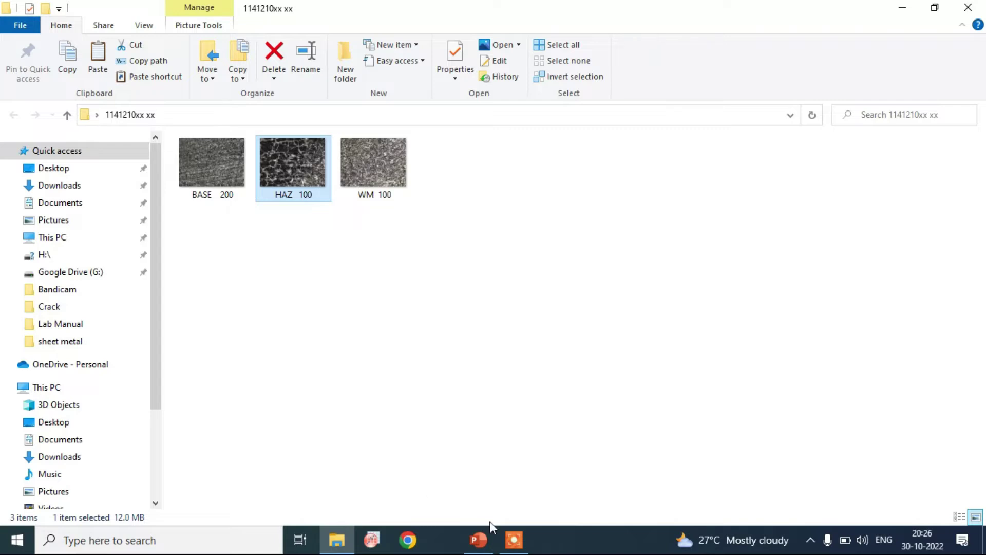
{"action": "left_click", "coordinate": [479, 539]}
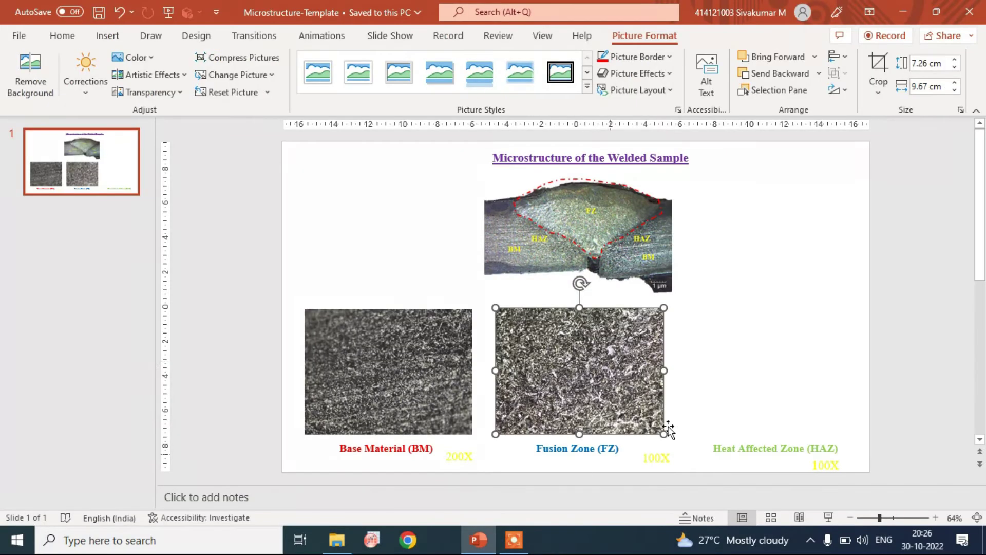
Paste the HAZ 100 micrograph, size it to 7.26 × 9.67 cm, and align it above the HAZ caption
{"action": "right_click", "coordinate": [766, 332]}
{"action": "left_click", "coordinate": [803, 188]}
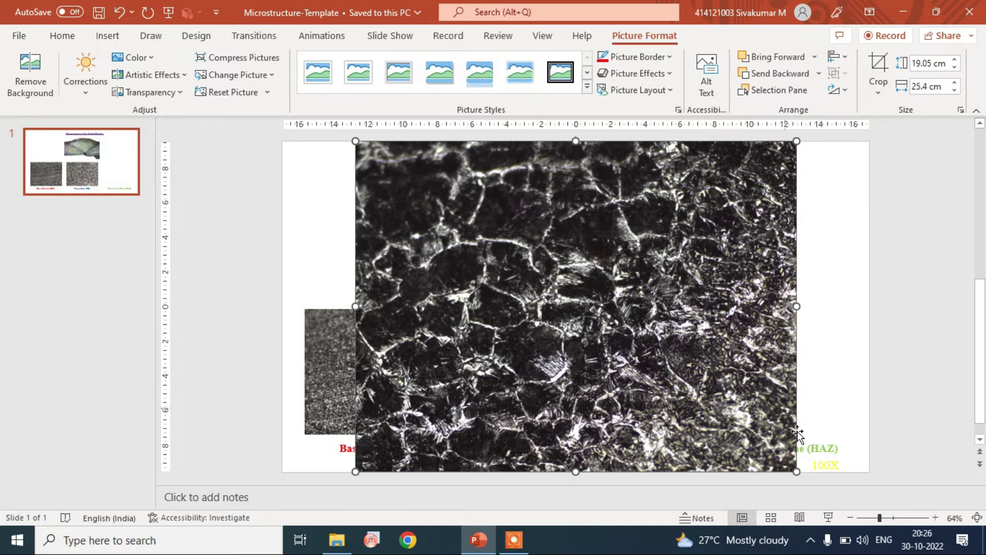
{"action": "left_click_drag", "start_coordinate": [796, 471], "coordinate": [555, 291]}
{"action": "left_click_drag", "start_coordinate": [548, 255], "coordinate": [865, 415]}
{"action": "left_click_drag", "start_coordinate": [870, 448], "coordinate": [843, 429]}
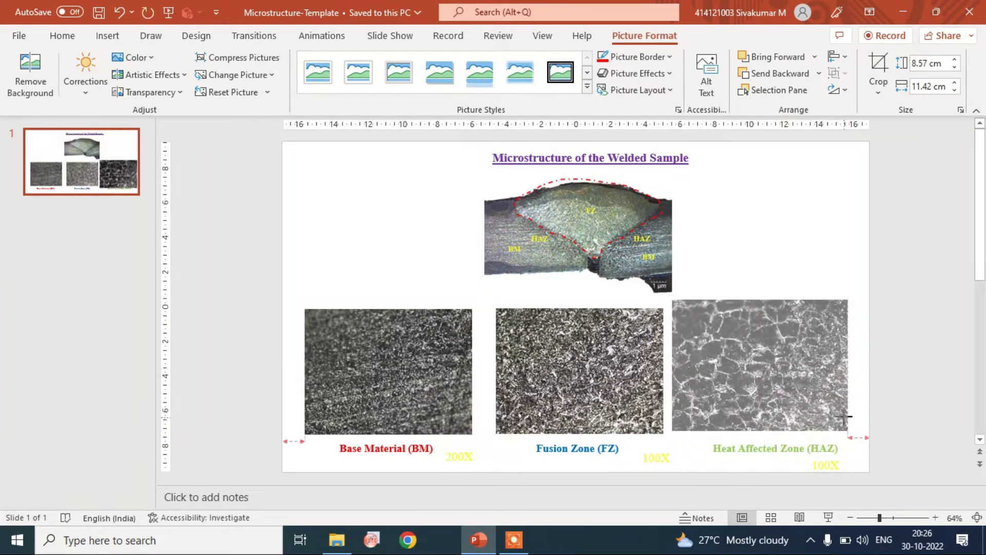
{"action": "left_click_drag", "start_coordinate": [808, 378], "coordinate": [811, 383]}
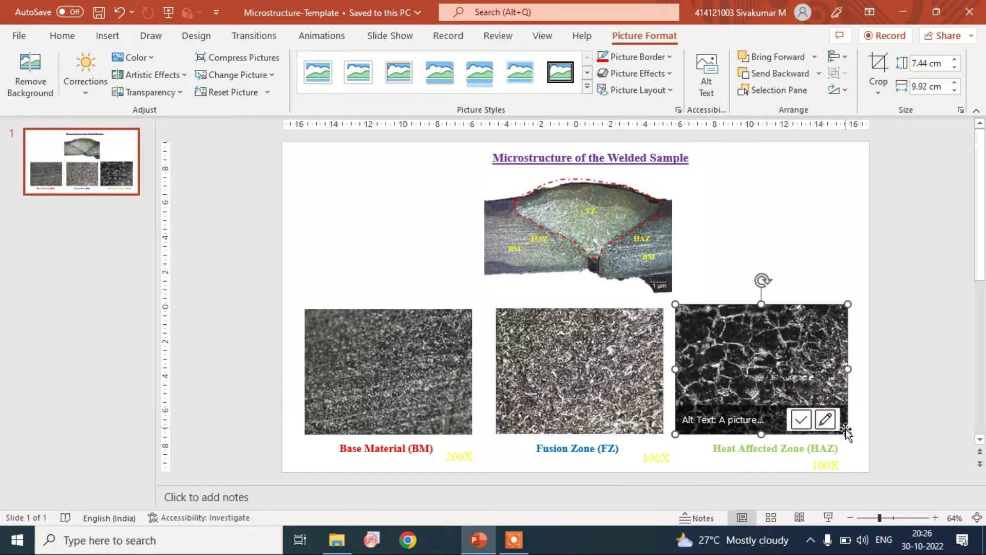
{"action": "left_click_drag", "start_coordinate": [848, 434], "coordinate": [844, 431]}
{"action": "left_click_drag", "start_coordinate": [812, 378], "coordinate": [815, 383]}
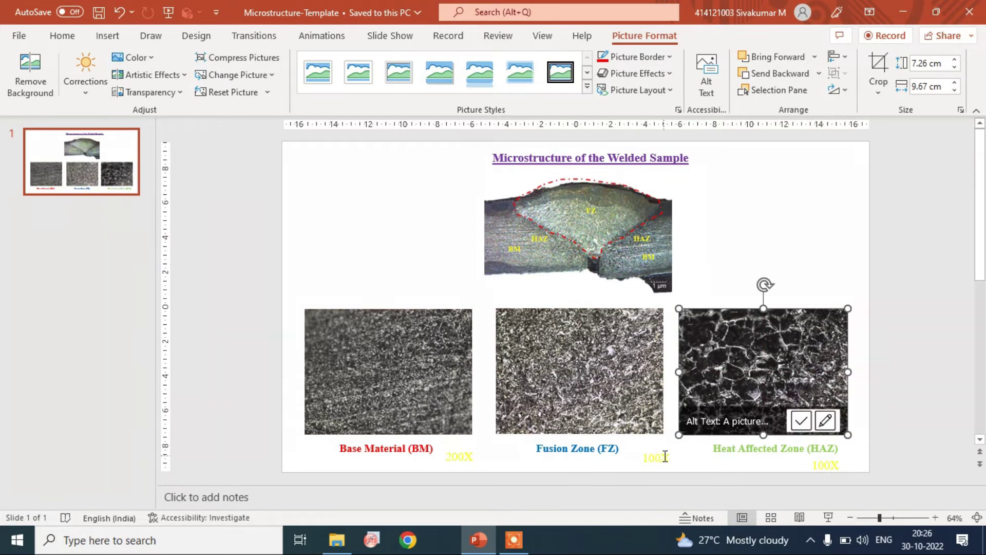
Move the 200X label into the bottom-right corner of the Base Material micrograph
{"action": "left_click", "coordinate": [454, 452]}
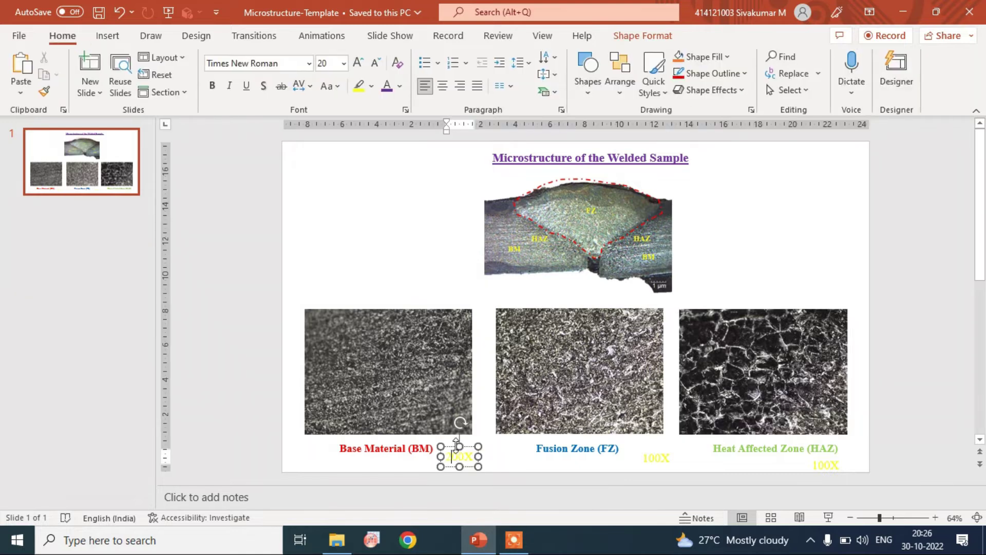
{"action": "mouse_move", "coordinate": [454, 446]}
{"action": "left_mouse_down"}
{"action": "mouse_move", "coordinate": [449, 409]}
{"action": "mouse_move", "coordinate": [451, 449]}
{"action": "left_mouse_up"}
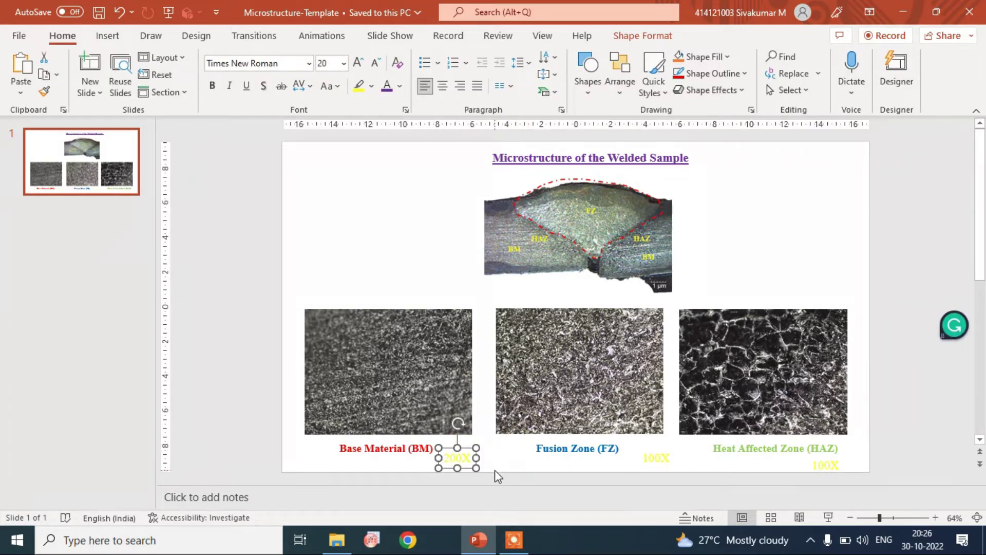
{"action": "key", "text": "Delete"}
{"action": "key", "text": "ctrl+v"}
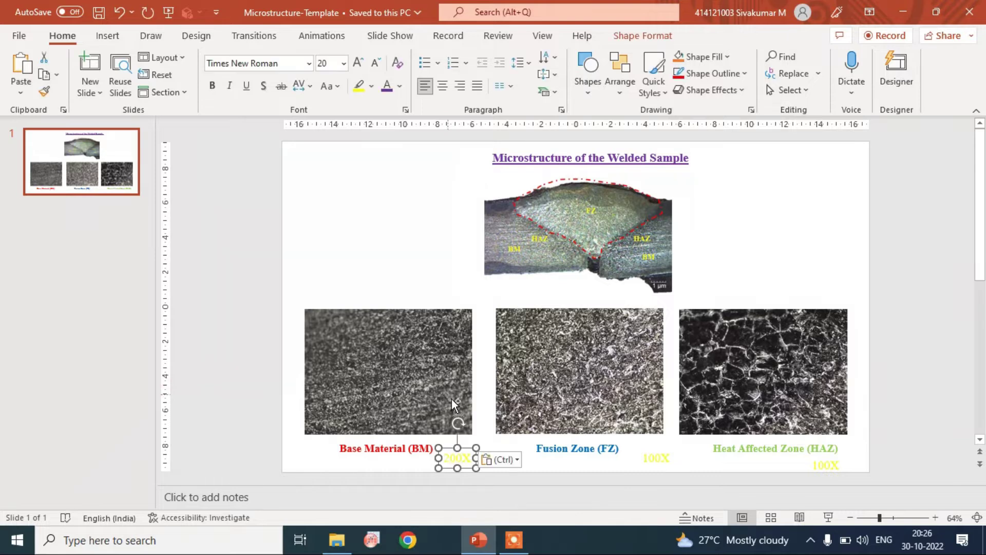
{"action": "left_click_drag", "start_coordinate": [438, 442], "coordinate": [441, 412]}
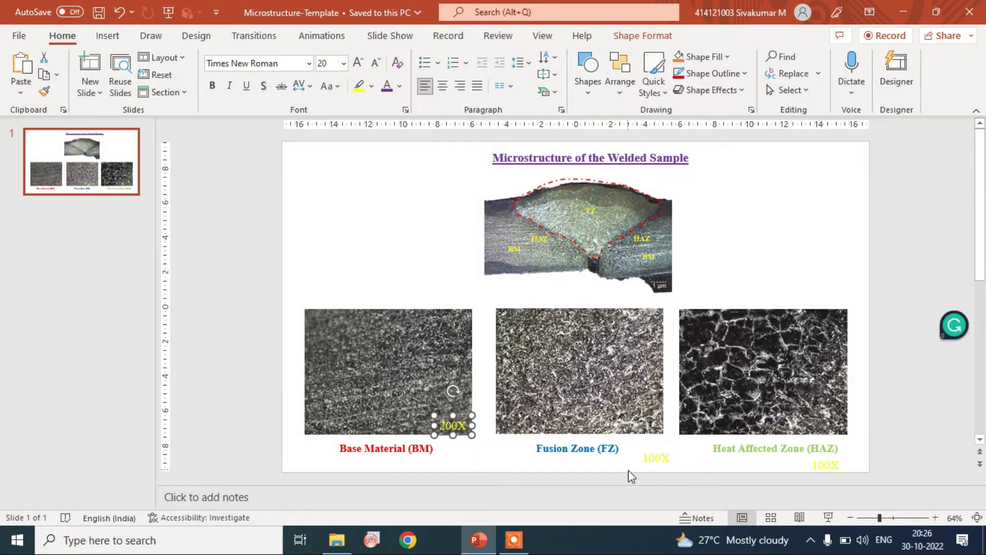
Move the Fusion Zone 100X label into the bottom-right corner of its micrograph
{"action": "left_click", "coordinate": [651, 456]}
{"action": "key", "text": "ctrl+x"}
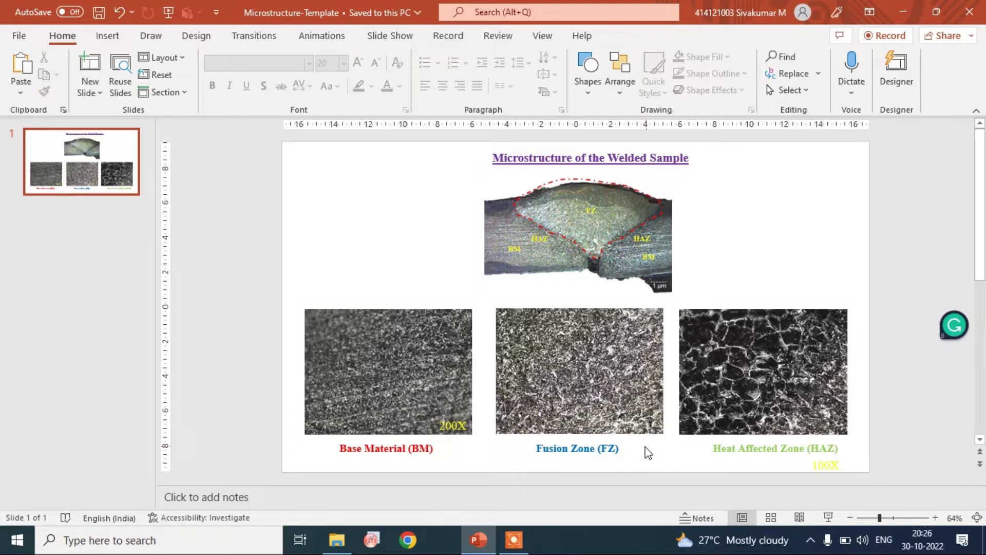
{"action": "key", "text": "ctrl+v"}
{"action": "left_click_drag", "start_coordinate": [644, 448], "coordinate": [630, 411]}
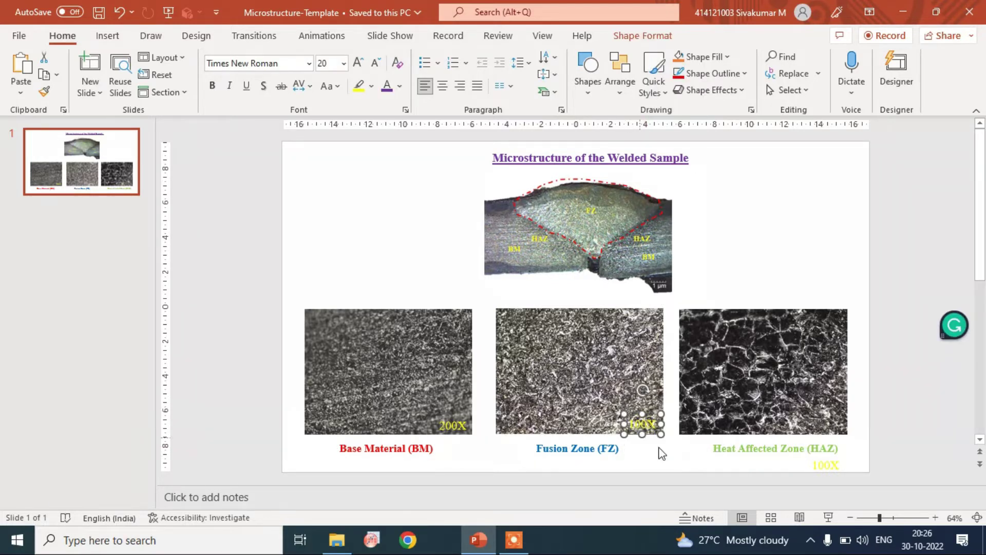
{"action": "left_click", "coordinate": [703, 462]}
Move the HAZ 100X label into the bottom-right corner of the HAZ micrograph
{"action": "left_click", "coordinate": [819, 464]}
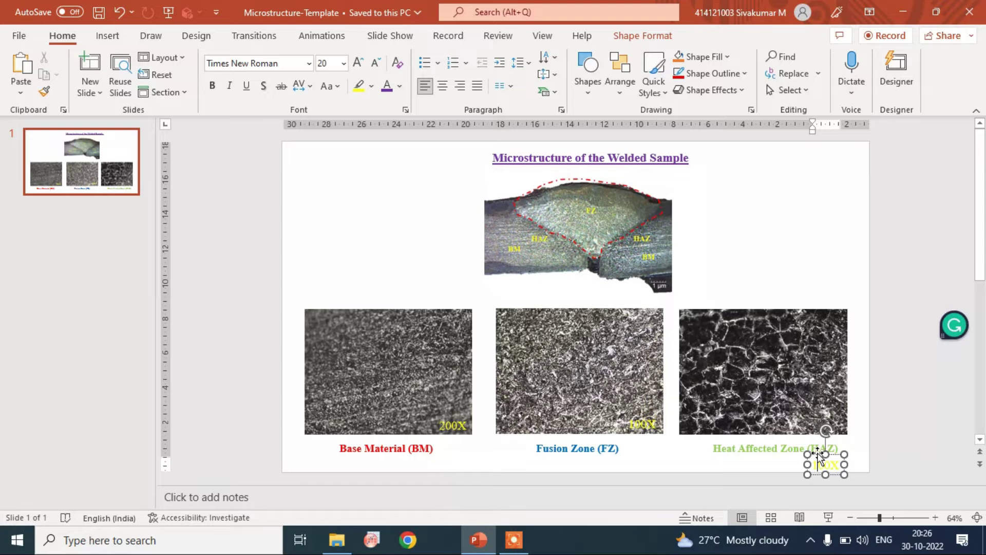
{"action": "key", "text": "Escape"}
{"action": "key", "text": "ctrl+x"}
{"action": "left_click", "coordinate": [765, 465]}
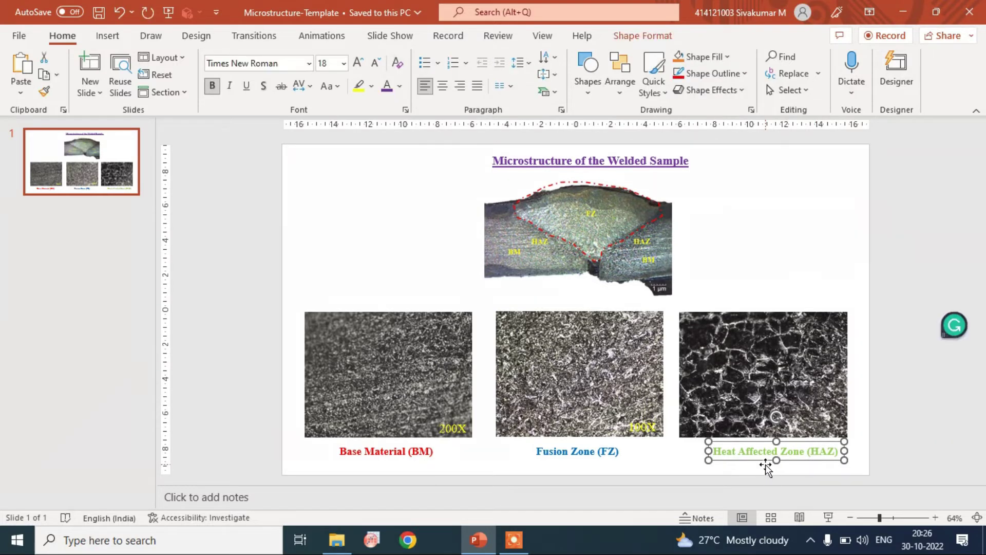
{"action": "left_click", "coordinate": [807, 479]}
{"action": "key", "text": "ctrl+v"}
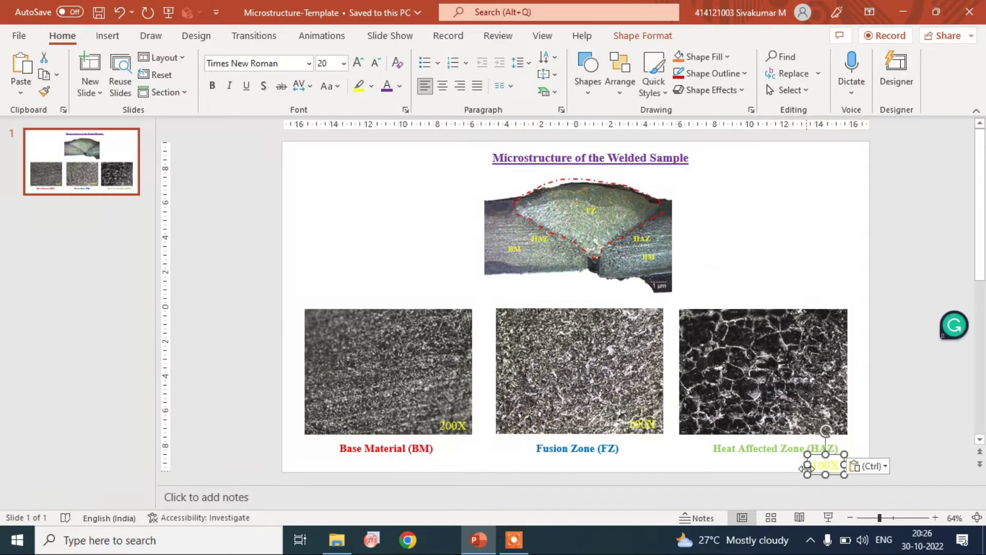
{"action": "left_click_drag", "start_coordinate": [817, 461], "coordinate": [817, 414]}
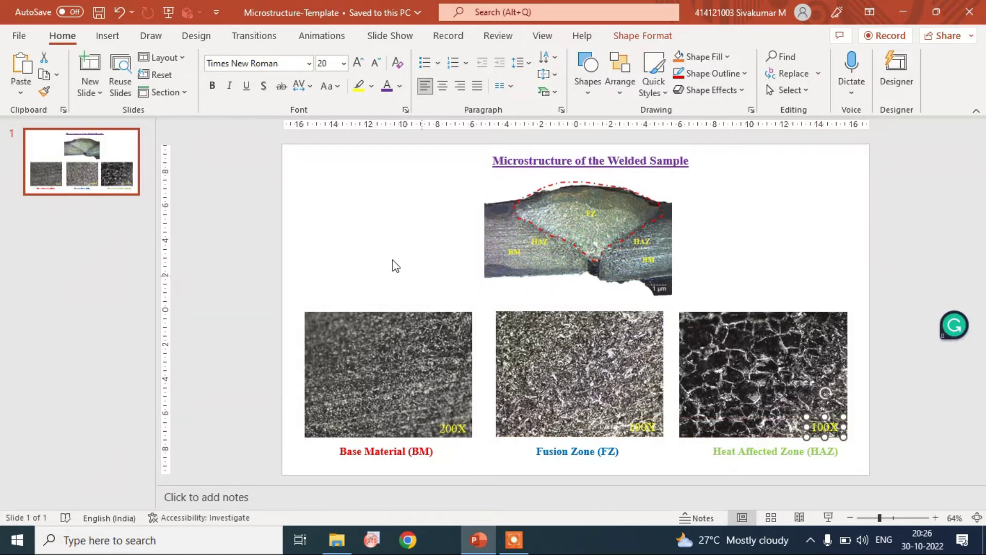
Draw three straight lines from the weld's BM, FZ and HAZ regions to their micrographs
{"action": "left_click", "coordinate": [109, 36]}
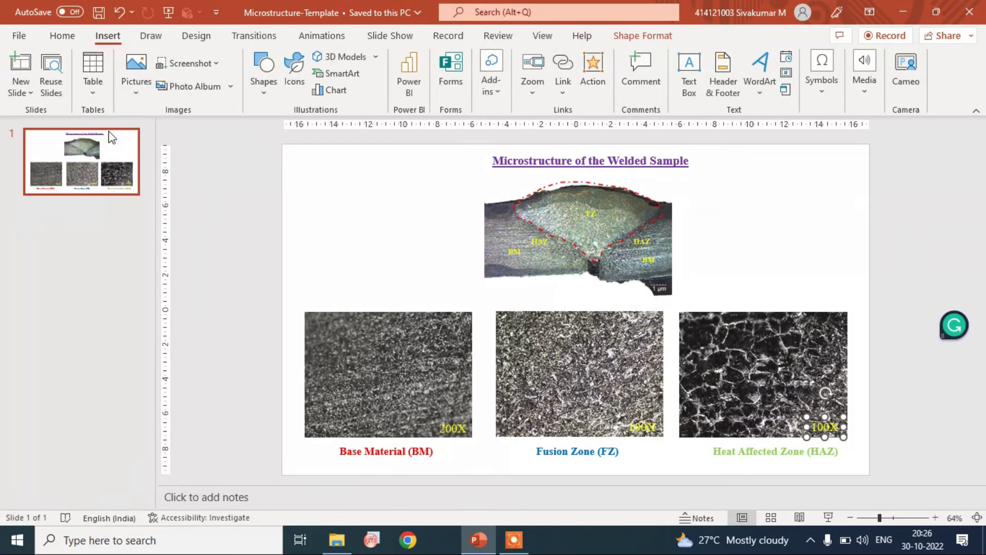
{"action": "left_click", "coordinate": [264, 94]}
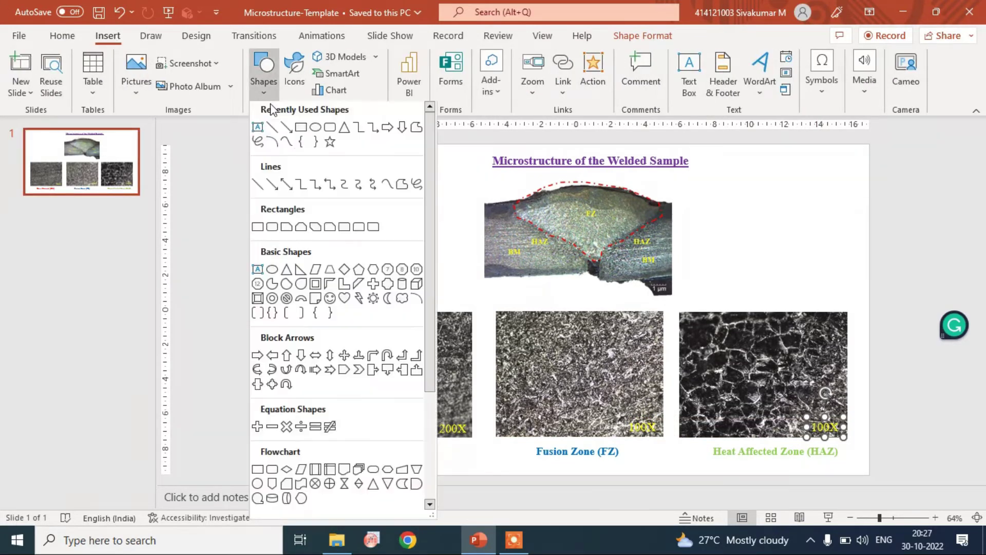
{"action": "left_click", "coordinate": [287, 132]}
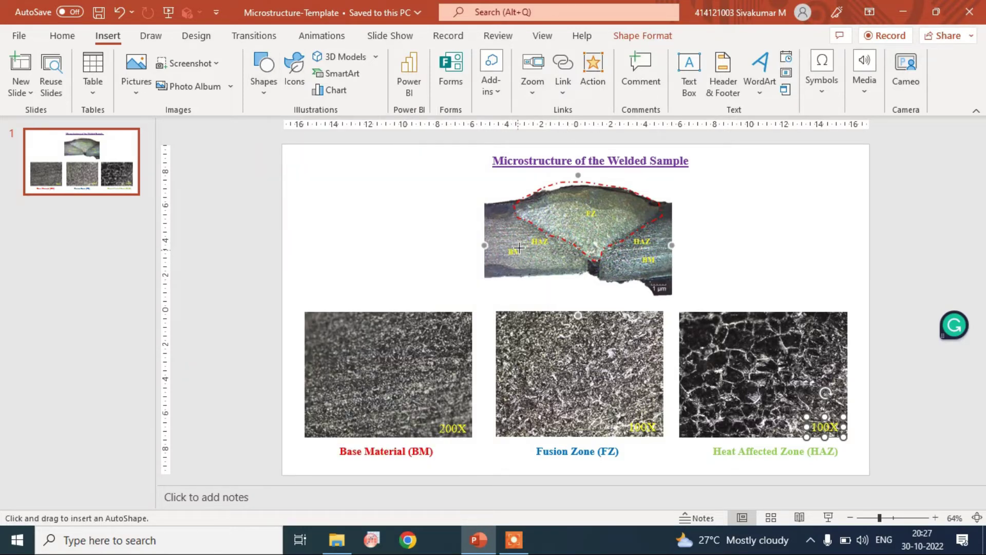
{"action": "left_click_drag", "start_coordinate": [485, 268], "coordinate": [387, 308]}
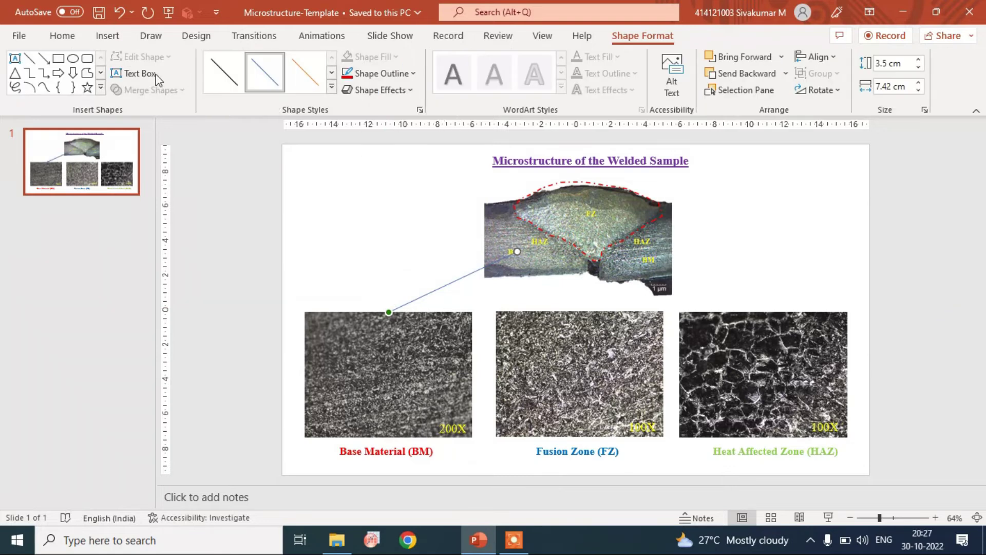
{"action": "left_click", "coordinate": [44, 58]}
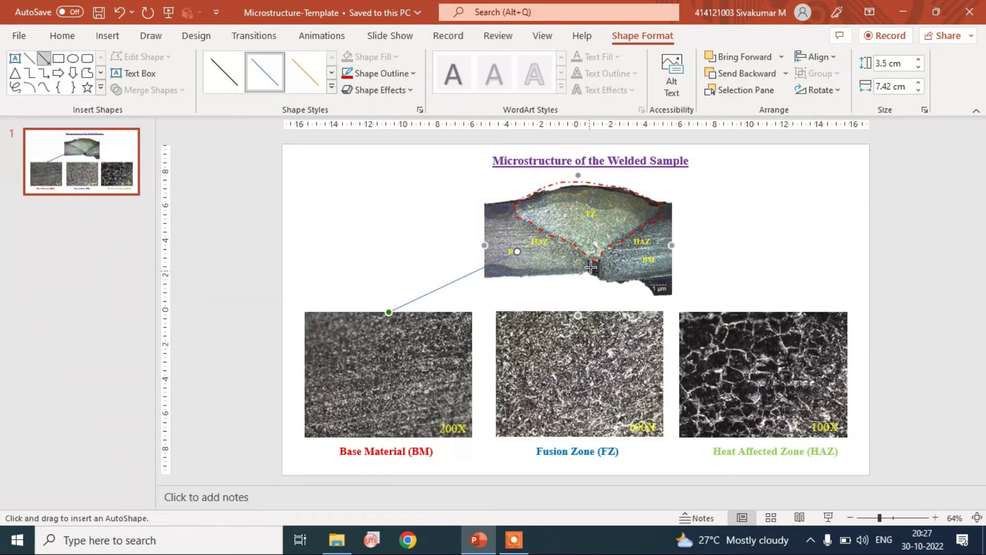
{"action": "left_click_drag", "start_coordinate": [593, 224], "coordinate": [578, 310]}
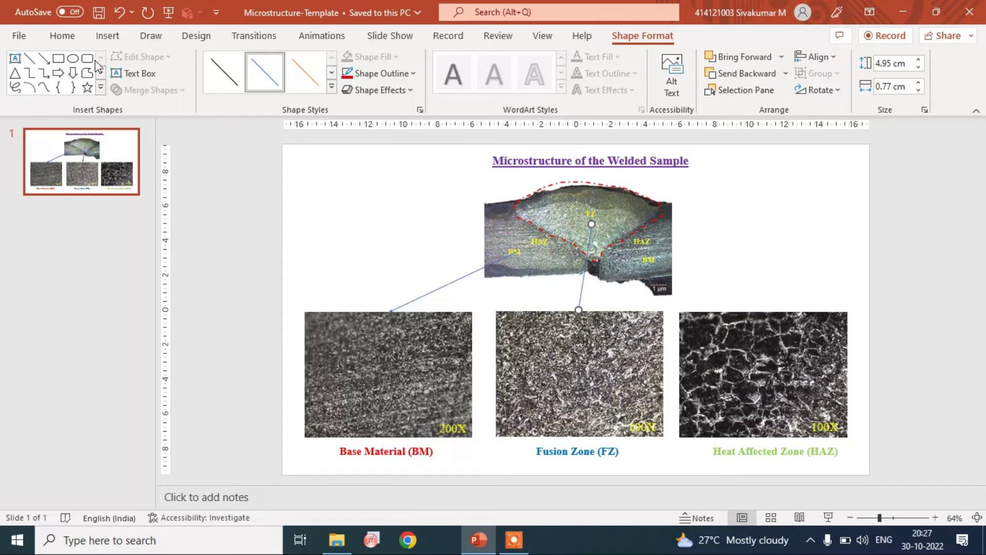
{"action": "left_click", "coordinate": [44, 58]}
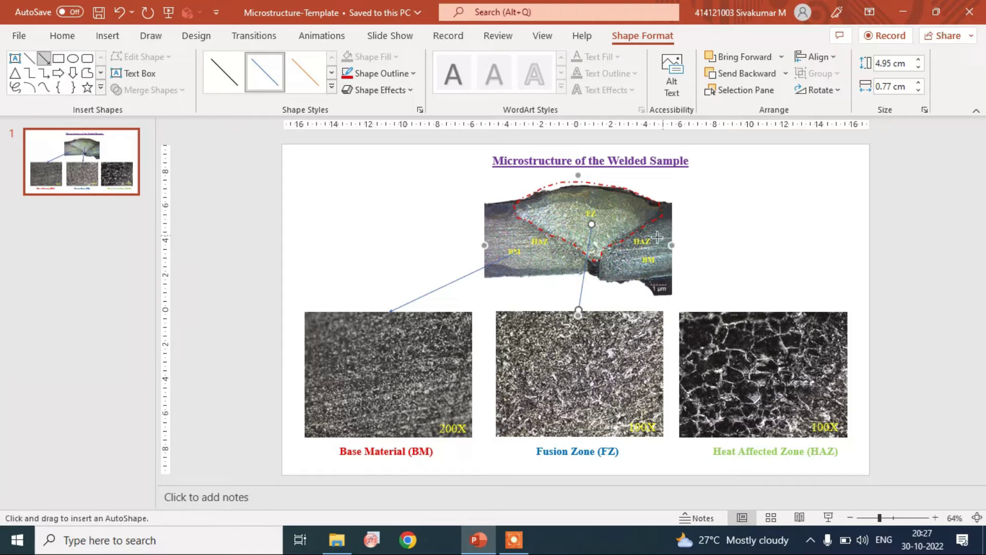
{"action": "left_click_drag", "start_coordinate": [649, 229], "coordinate": [764, 312]}
Make the HAZ arrow orange and the Fusion Zone arrow black
{"action": "left_click", "coordinate": [305, 72]}
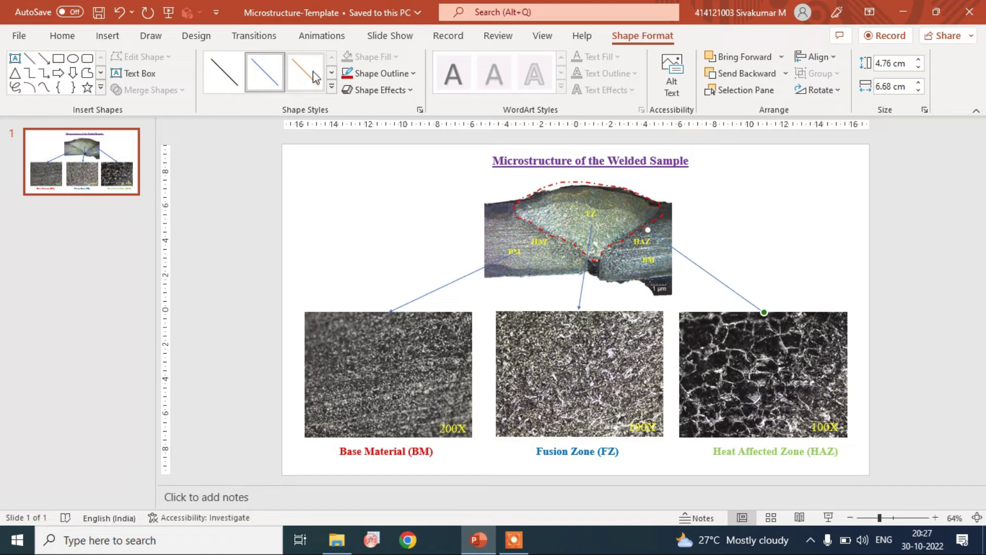
{"action": "left_click", "coordinate": [587, 285]}
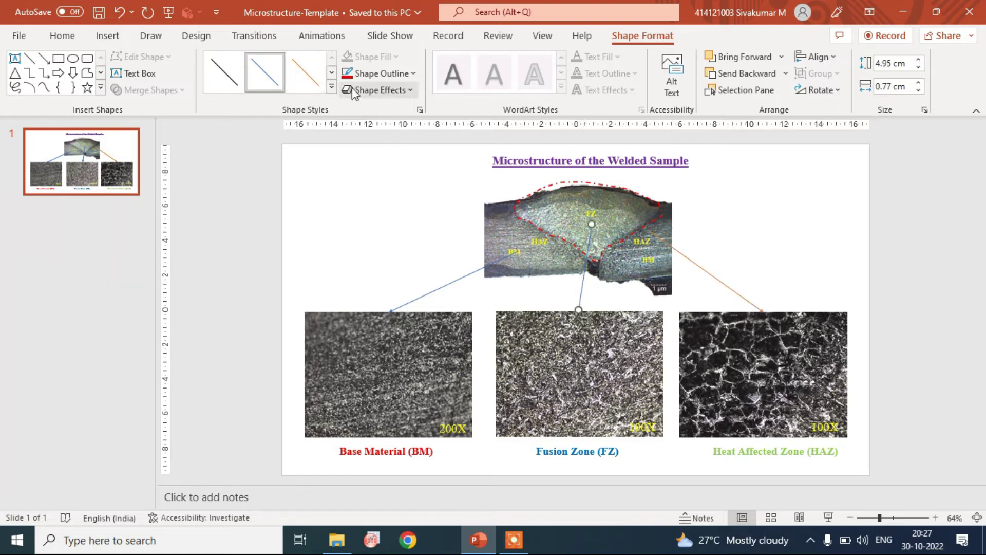
{"action": "left_click", "coordinate": [305, 72]}
{"action": "left_click", "coordinate": [224, 72]}
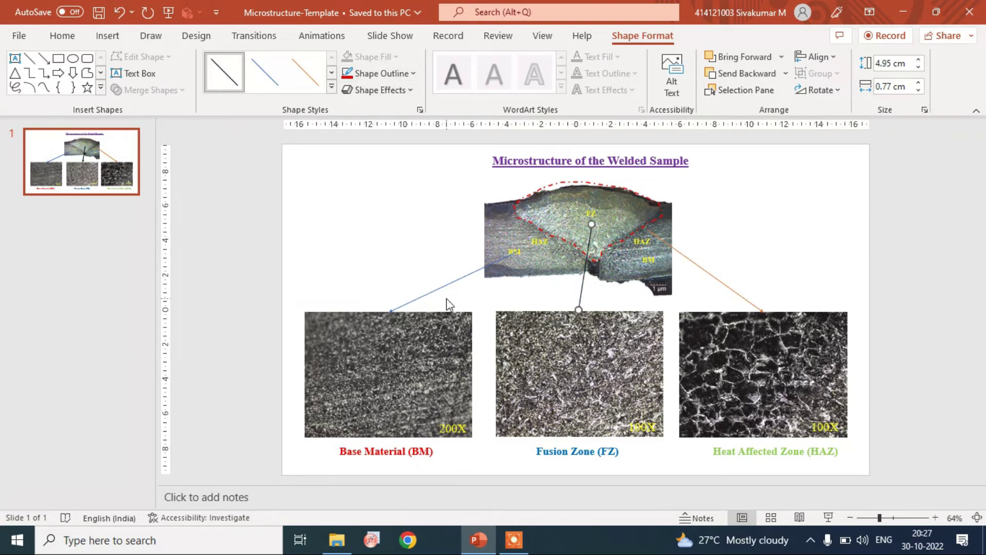
Group the title, weld image, arrows, micrographs and captions into one object
{"action": "left_click", "coordinate": [797, 262]}
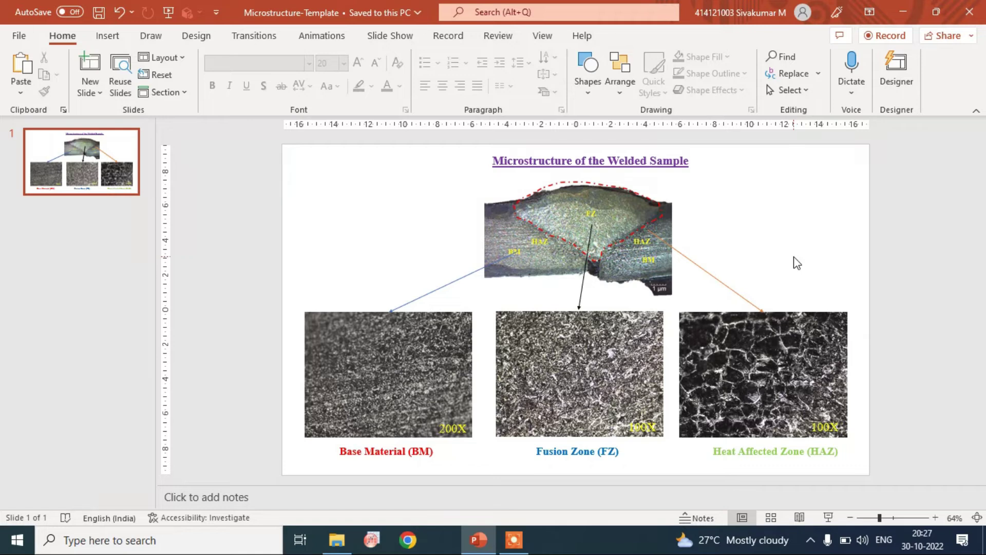
{"action": "right_click", "coordinate": [641, 179]}
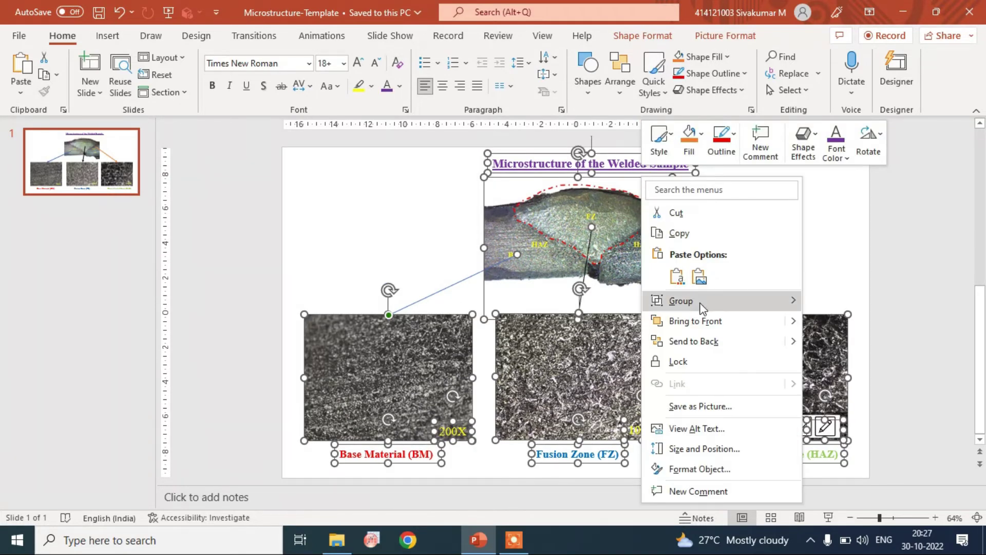
{"action": "mouse_move", "coordinate": [701, 303]}
{"action": "left_click", "coordinate": [830, 304]}
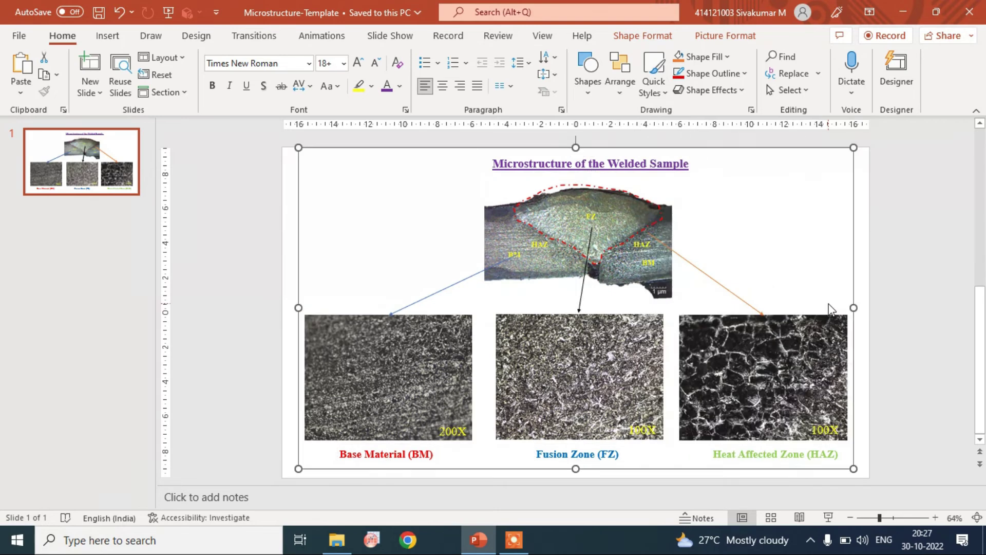
Save the group as a PNG picture on the Desktop
{"action": "right_click", "coordinate": [830, 308]}
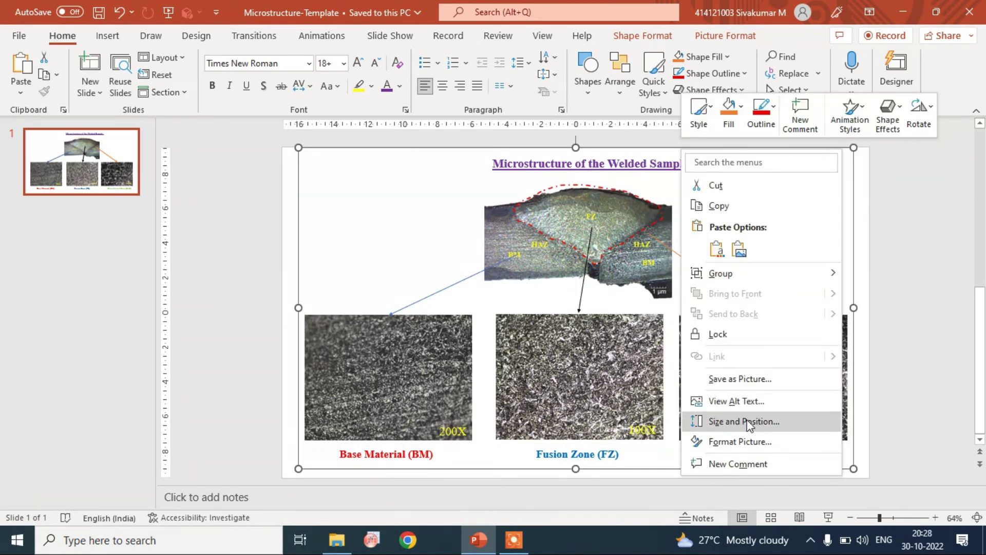
{"action": "left_click", "coordinate": [763, 382]}
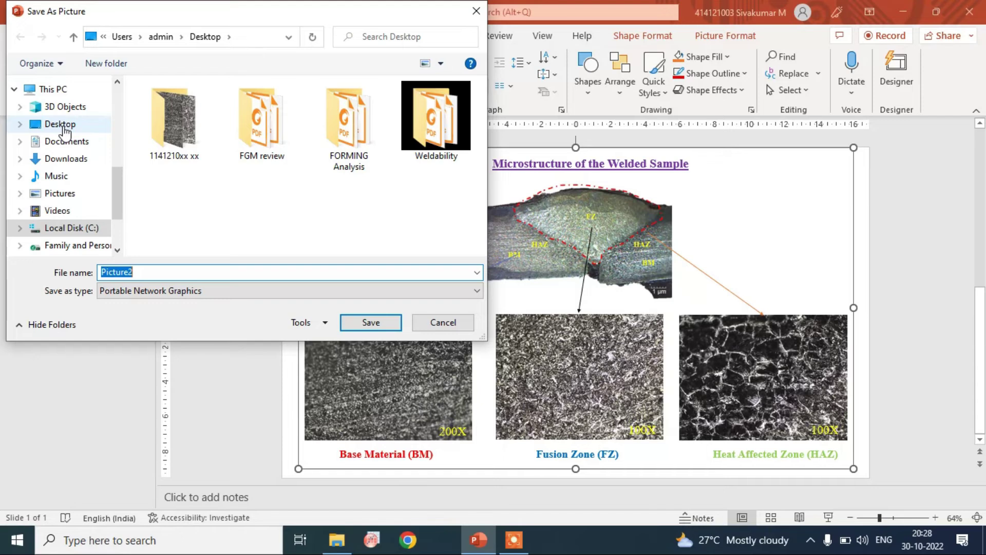
{"action": "left_click", "coordinate": [370, 322]}
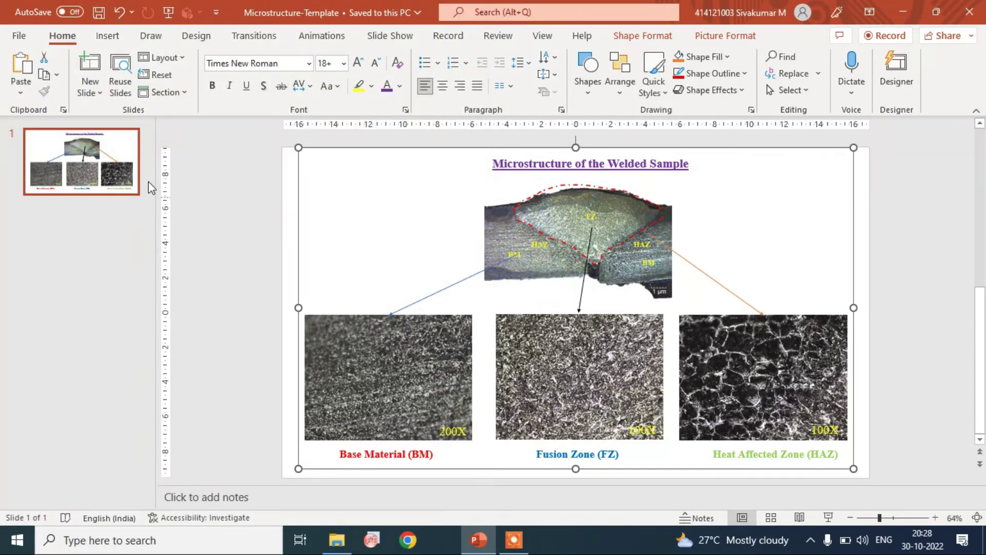
Save the slide as Microstructure-Template.pdf on the Desktop, replacing the old copy, then reveal the desktop
{"action": "left_click", "coordinate": [21, 35]}
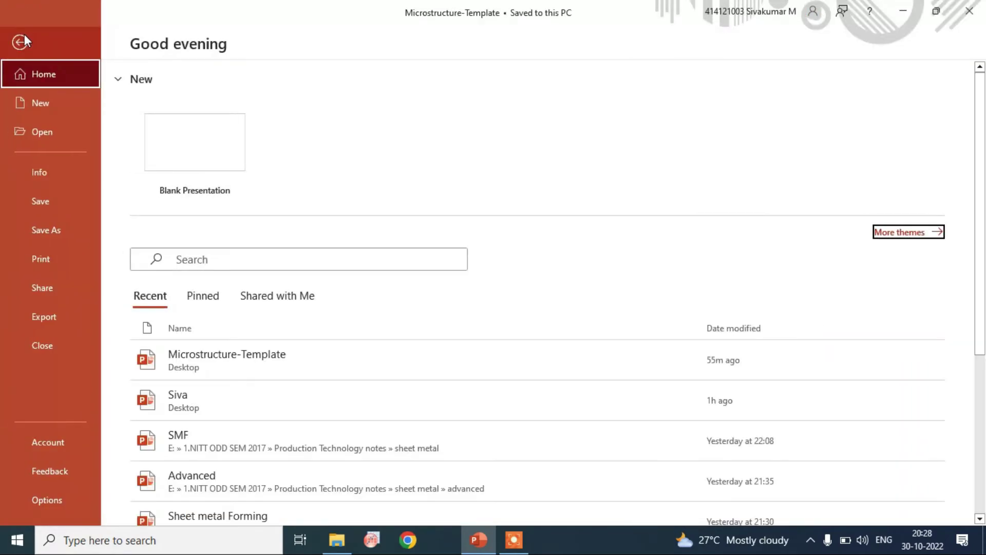
{"action": "left_click", "coordinate": [61, 236]}
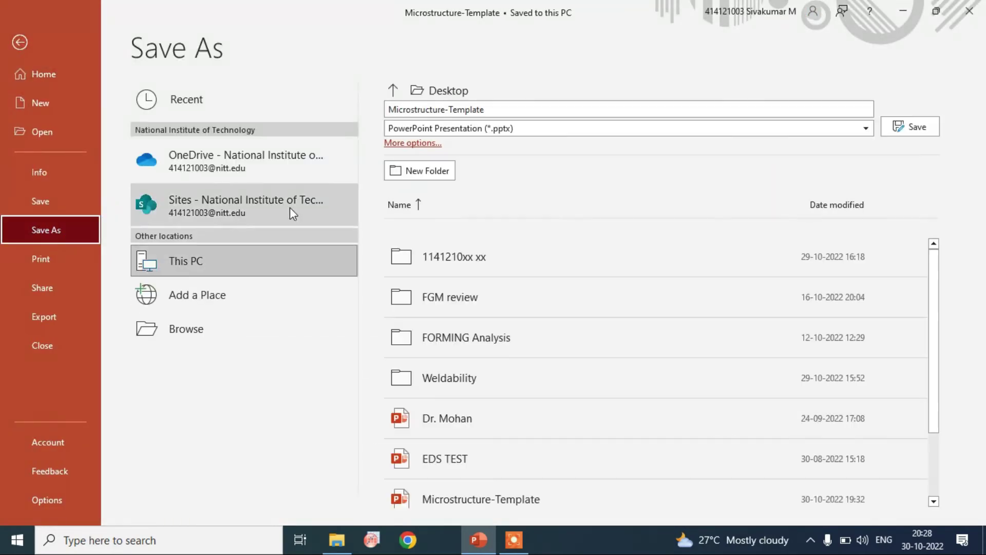
{"action": "left_click", "coordinate": [613, 131]}
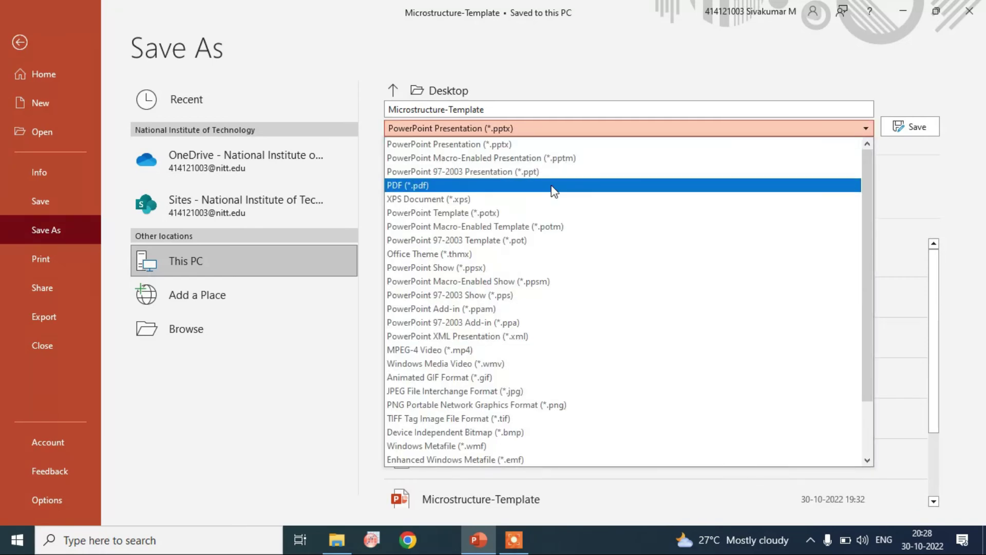
{"action": "left_click", "coordinate": [553, 188]}
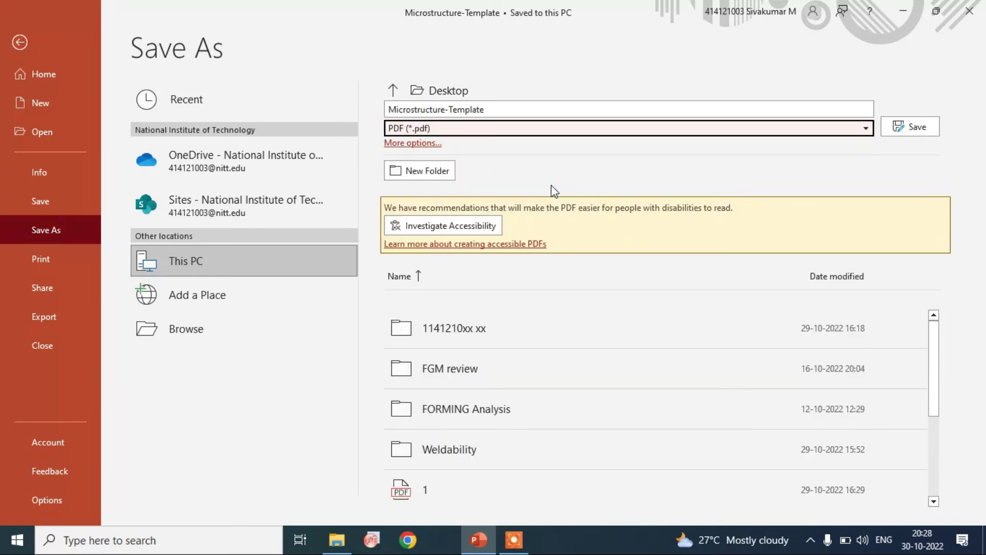
{"action": "left_click", "coordinate": [905, 127]}
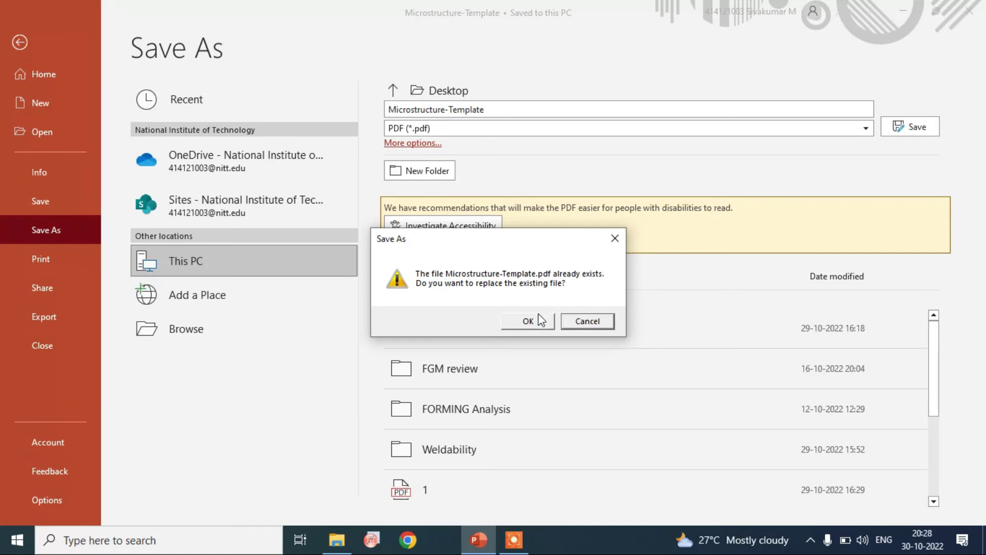
{"action": "left_click", "coordinate": [539, 320]}
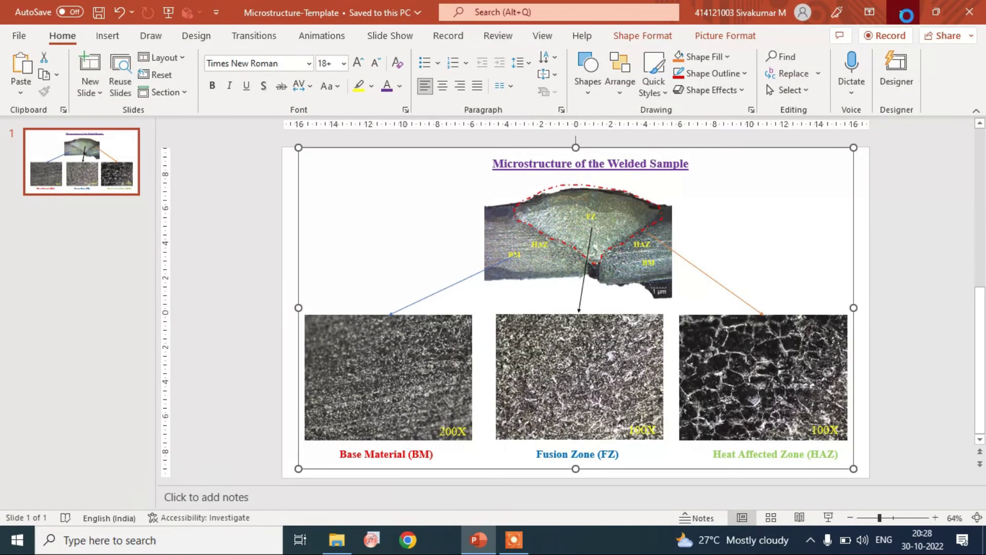
{"action": "left_click", "coordinate": [907, 17]}
{"action": "left_click", "coordinate": [891, 14]}
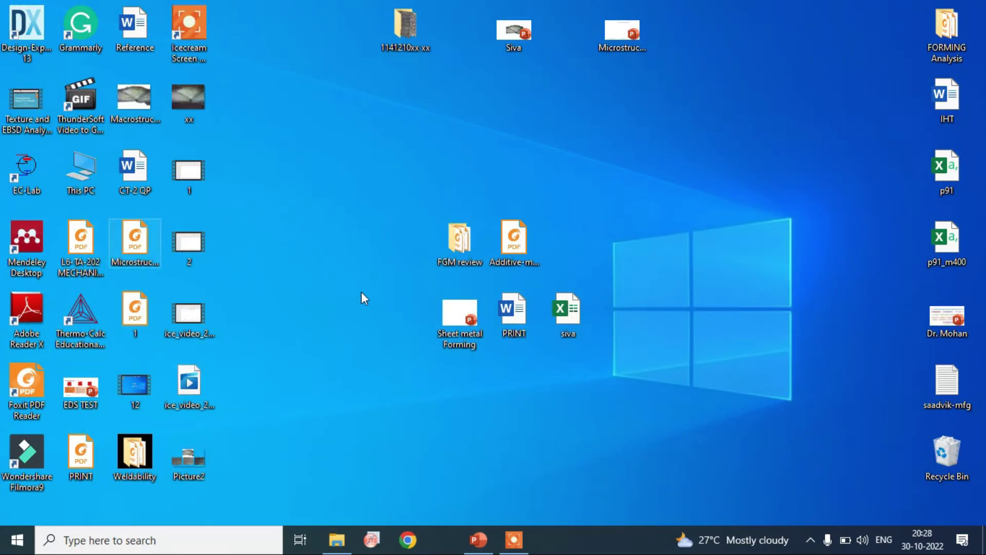
Open the Microstructure-Template PDF from the Desktop in Foxit PDF Reader
{"action": "left_click", "coordinate": [629, 51]}
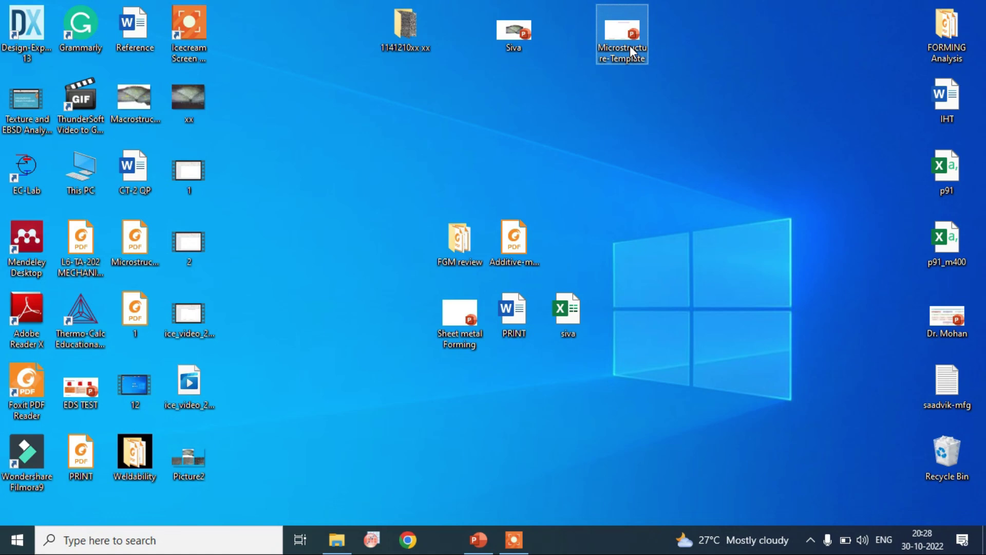
{"action": "left_click", "coordinate": [145, 241]}
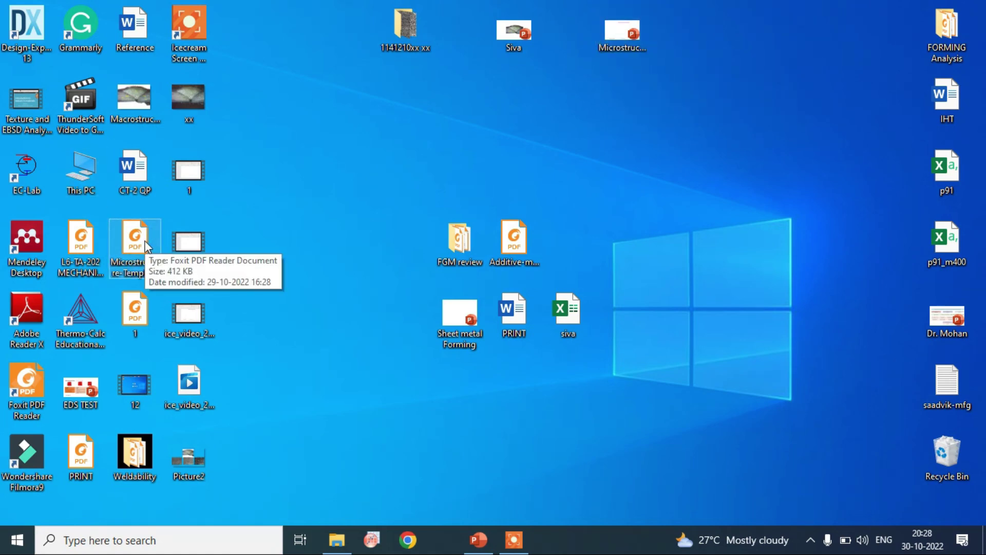
{"action": "double_click", "coordinate": [145, 241]}
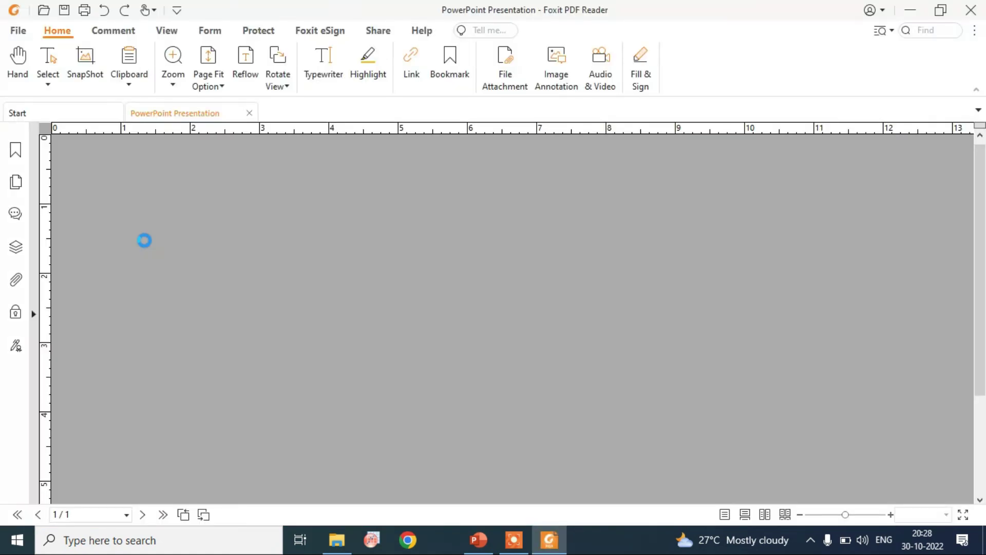
Scroll the exported PDF page to check the title, arrows, micrographs and captions
{"action": "scroll", "coordinate": [495, 239], "scroll_direction": "down", "scroll_amount": 3}
{"action": "scroll", "coordinate": [495, 238], "scroll_direction": "up", "scroll_amount": 2}
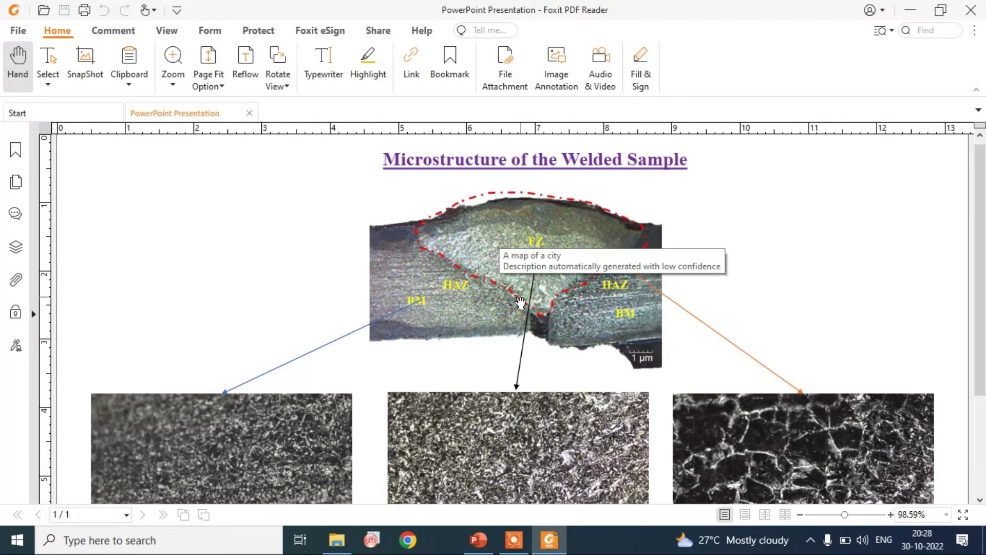
{"action": "scroll", "coordinate": [523, 304], "scroll_direction": "down", "scroll_amount": 5}
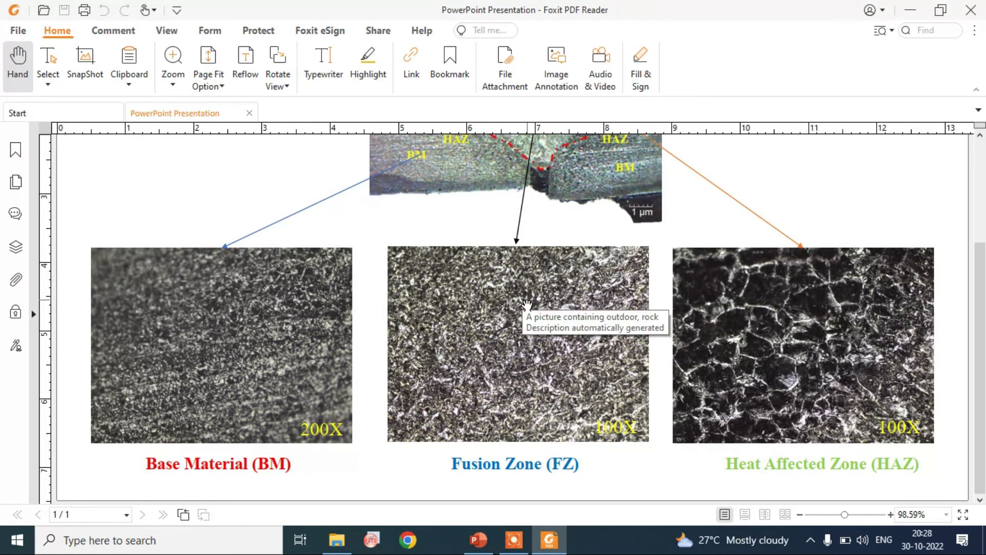